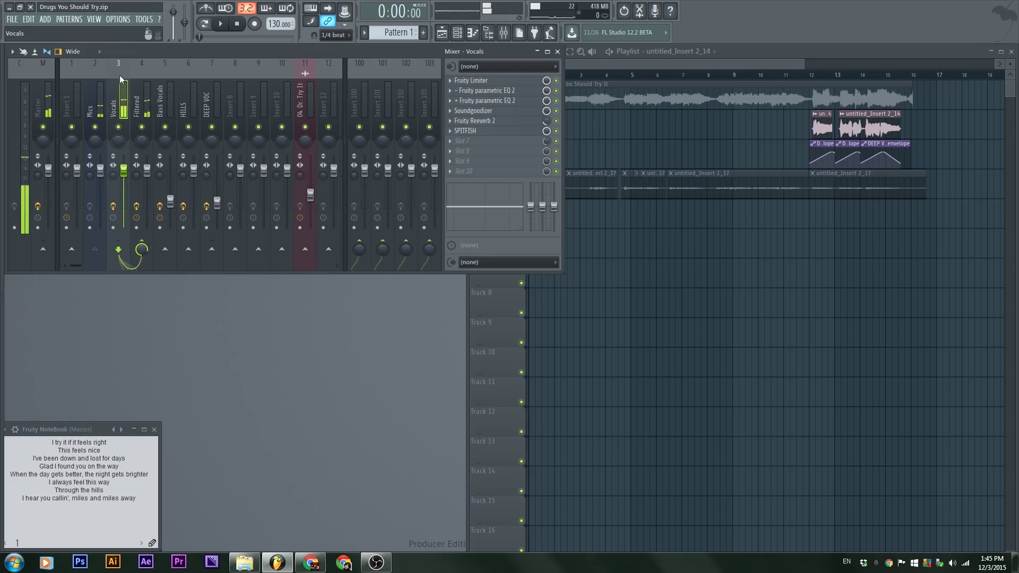
# Step: Route the Vocals mixer track straight to the Master and view its Fruity Limiter and both Fruity parametric EQ 2 effects
pyautogui.click(43, 249)
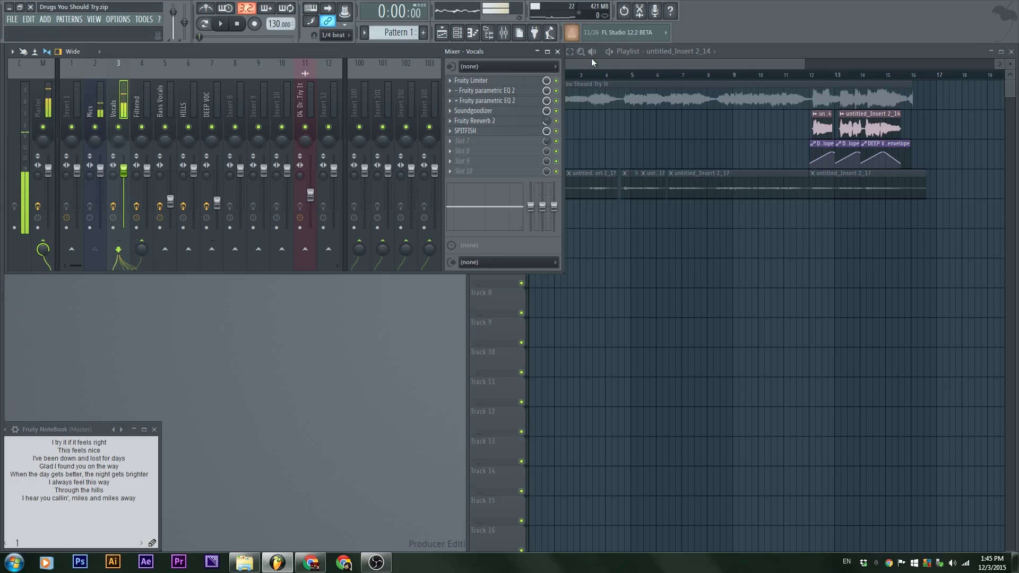
pyautogui.click(499, 83)
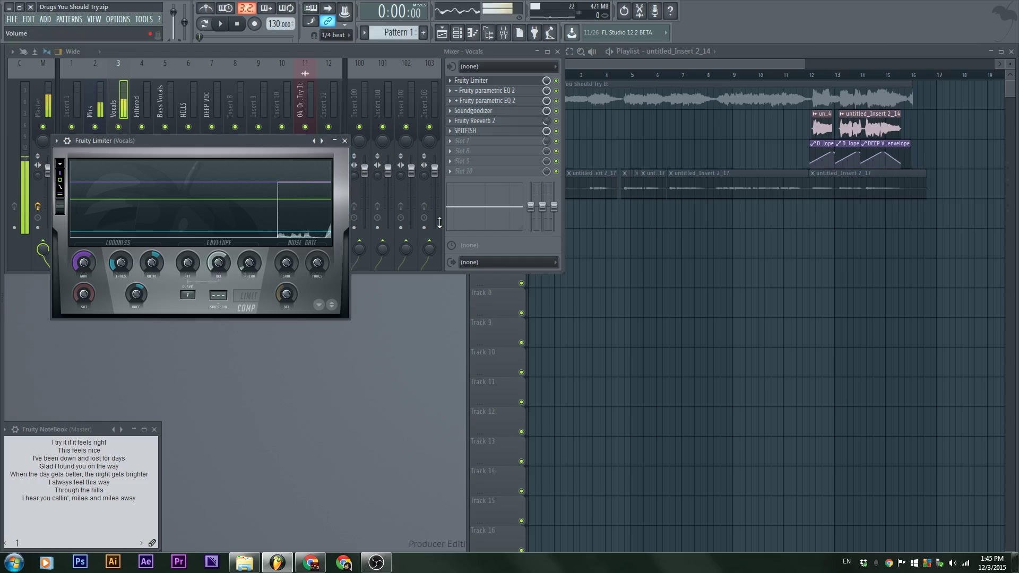
pyautogui.click(509, 90)
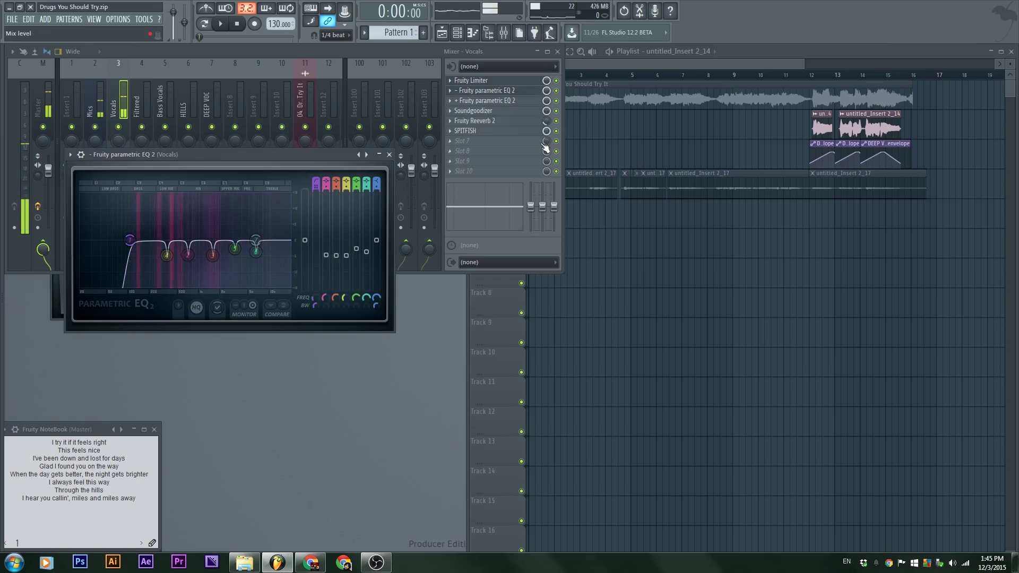
pyautogui.click(512, 100)
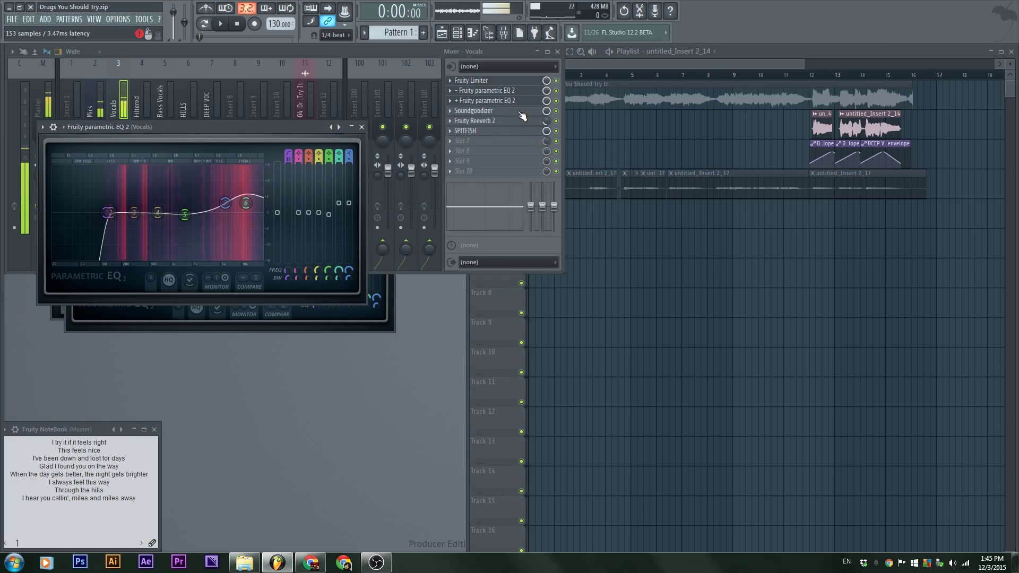
pyautogui.click(512, 100)
pyautogui.click(519, 90)
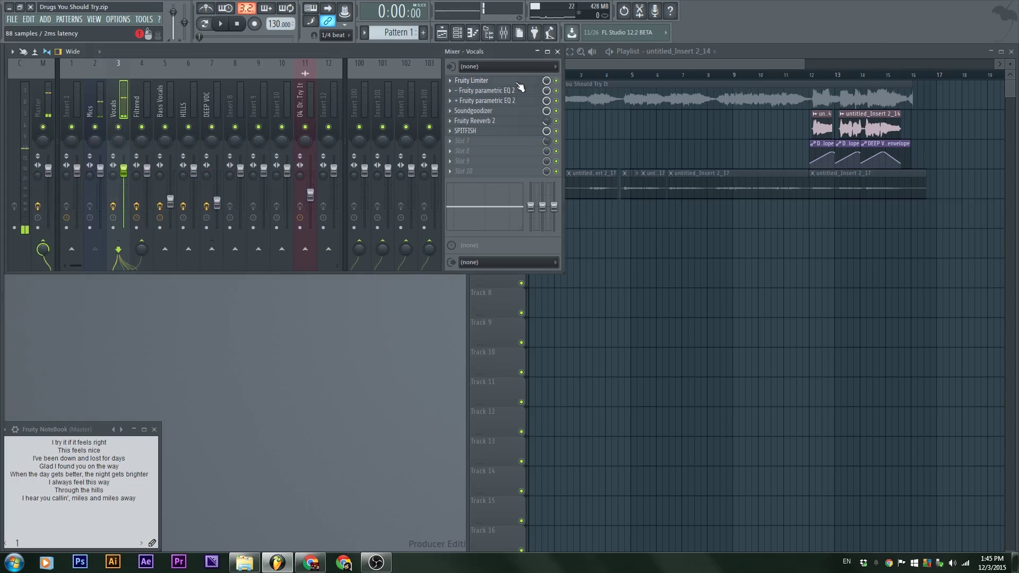
# Step: View the settings of the Soundgoodizer, Fruity Reeverb 2 and SPITFISH effects on the Vocals track, closing each one
pyautogui.click(487, 111)
pyautogui.click(490, 112)
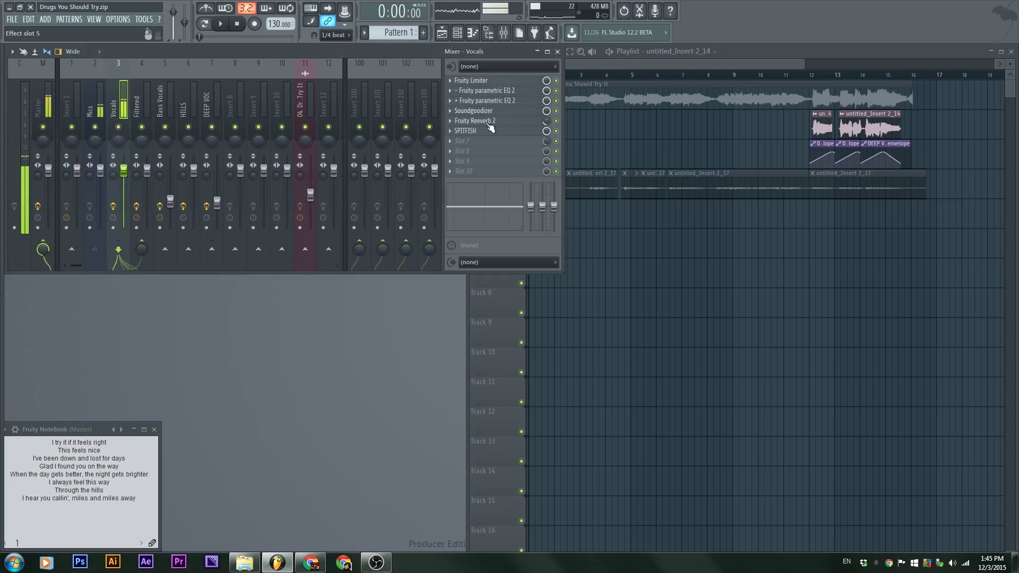
pyautogui.click(492, 120)
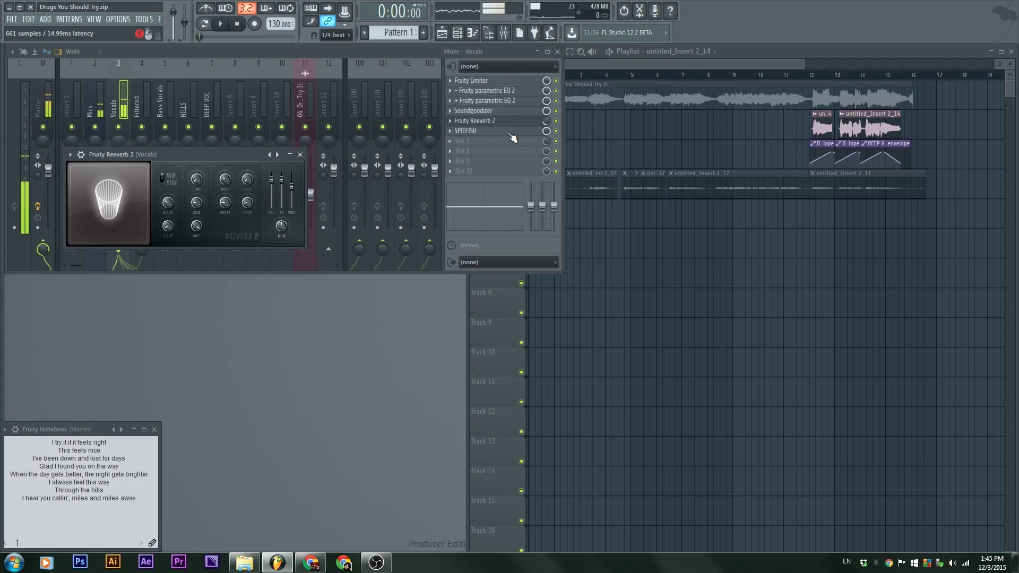
pyautogui.click(493, 121)
pyautogui.click(485, 132)
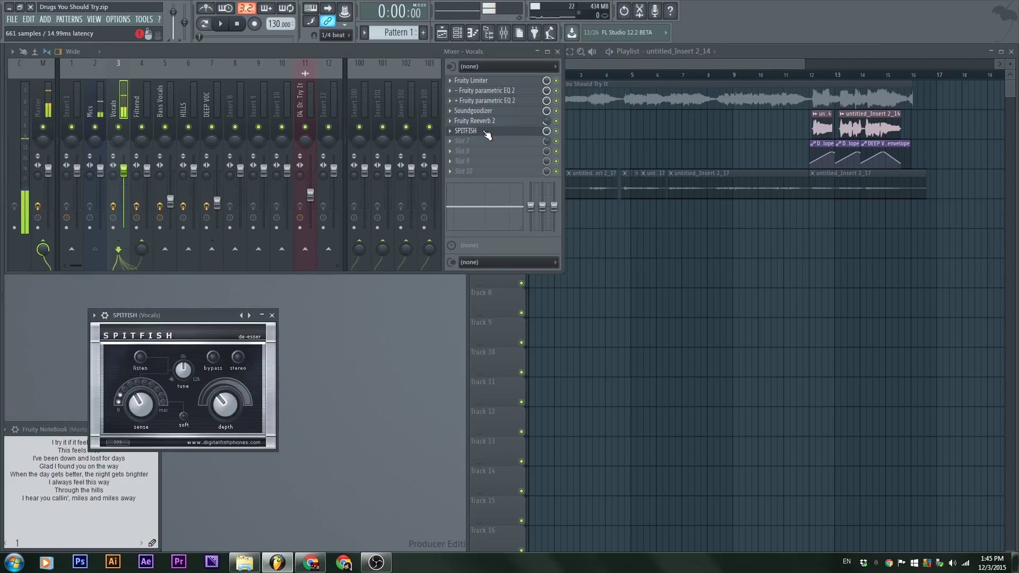
pyautogui.click(486, 131)
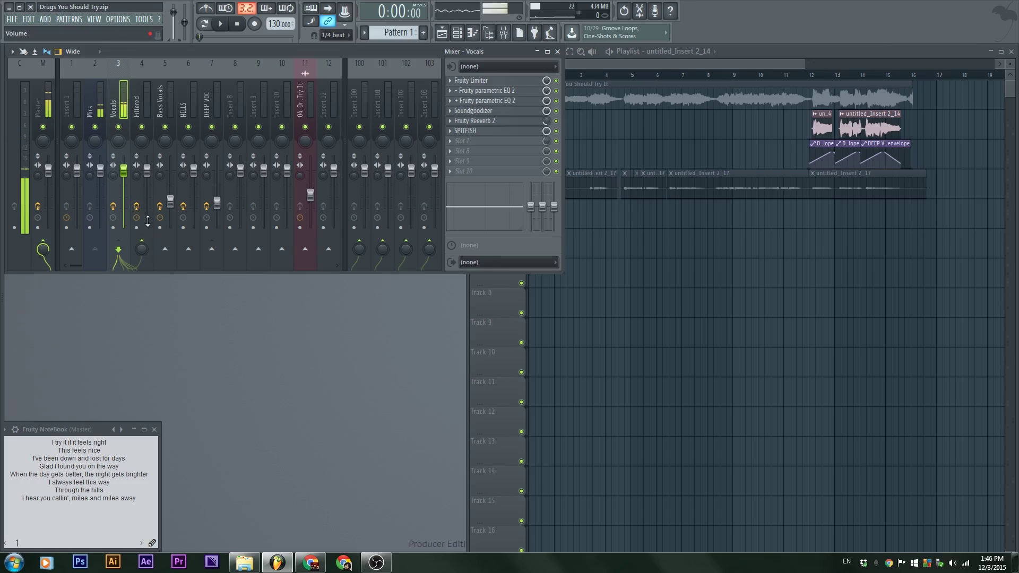
# Step: Show the Filtered track's effects and place its Fruity Free Filter window below the mixer
pyautogui.click(142, 91)
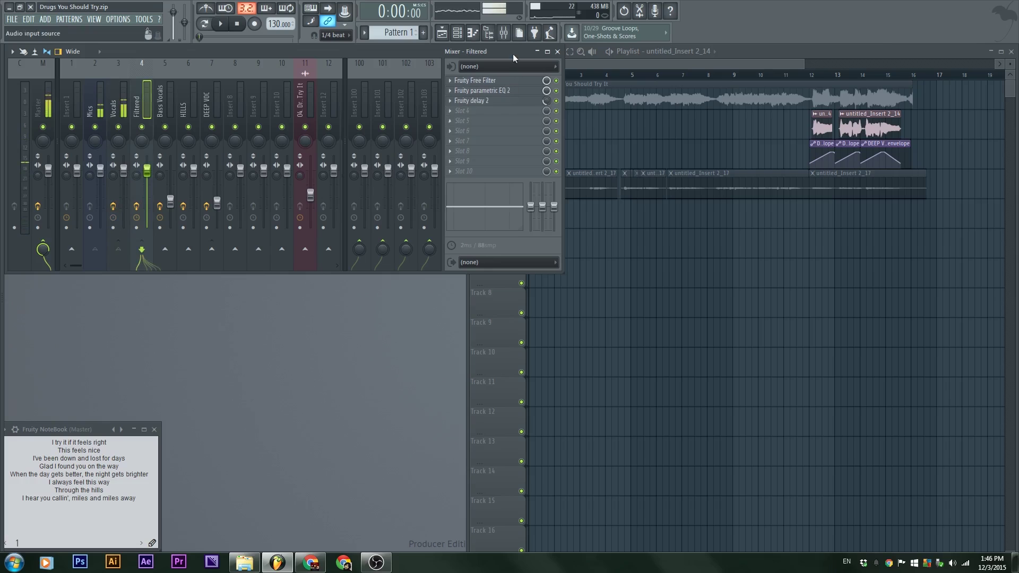
pyautogui.click(115, 98)
pyautogui.click(140, 95)
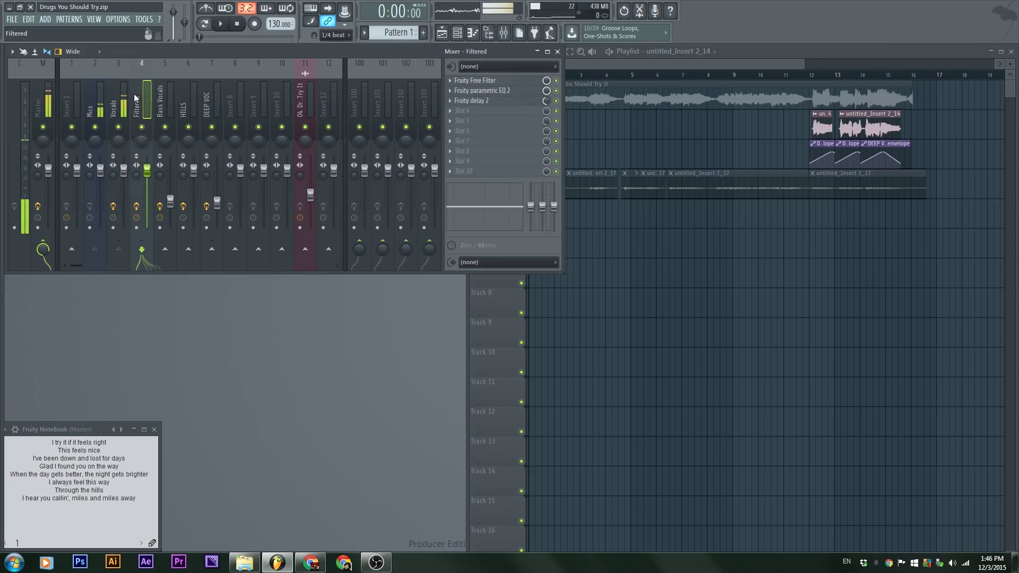
pyautogui.click(476, 82)
pyautogui.moveTo(206, 127); pyautogui.dragTo(325, 286)
# Step: Route Vocals into the Filtered track instead of the Master, and bypass Fruity delay 2 on Filtered
pyautogui.click(114, 112)
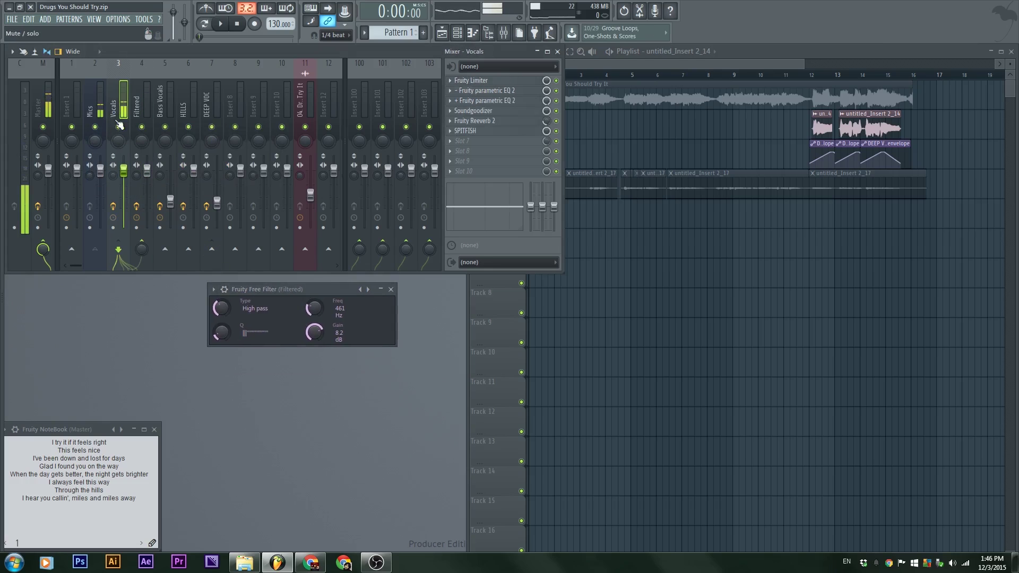
pyautogui.click(43, 248)
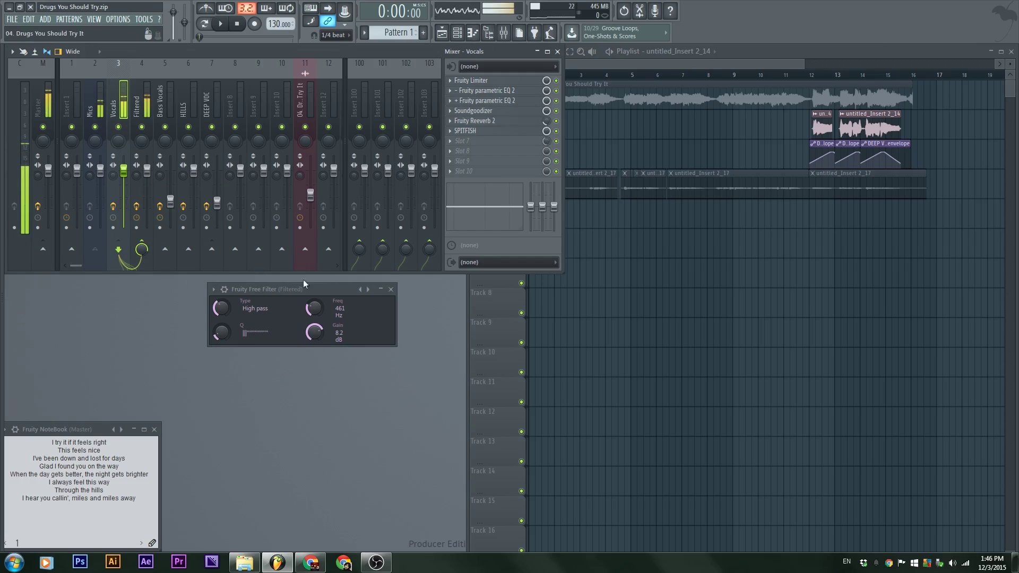
pyautogui.moveTo(305, 292); pyautogui.dragTo(315, 290)
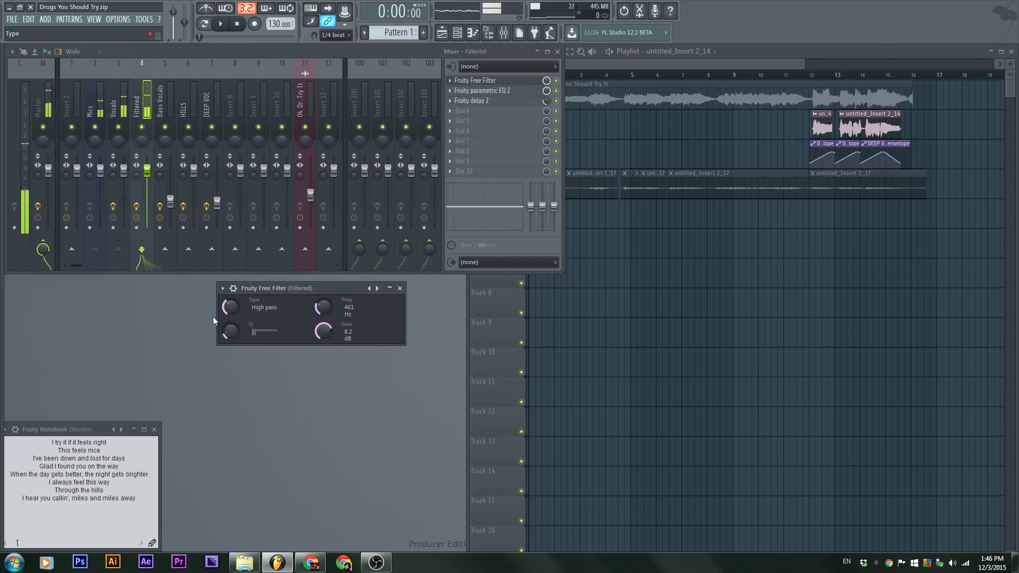
pyautogui.click(556, 101)
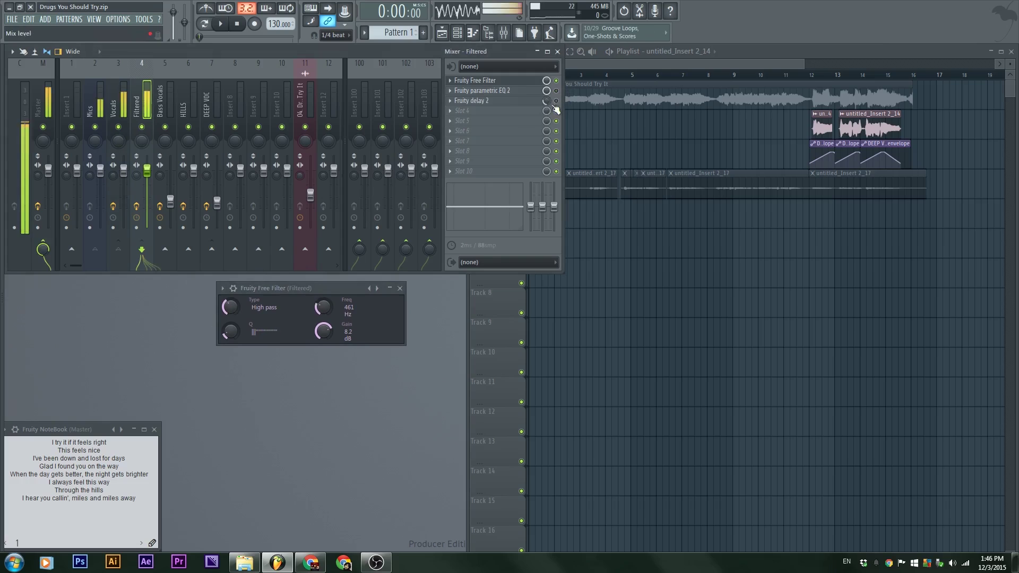
pyautogui.moveTo(322, 287); pyautogui.dragTo(380, 282)
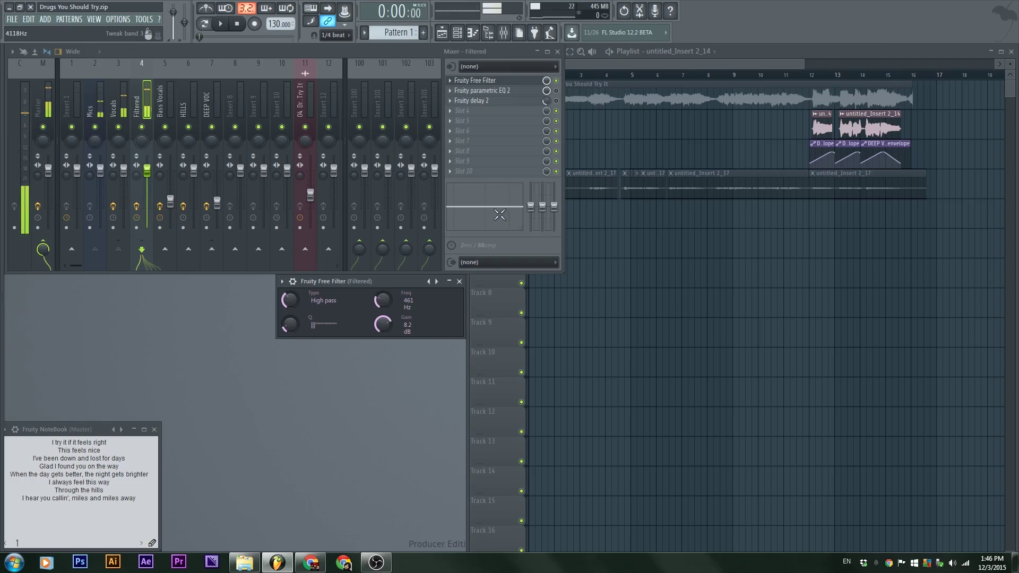
# Step: Open Fruity parametric EQ 2 on the Filtered track, switch it on, and arrange its window beneath the Free Filter
pyautogui.click(533, 93)
pyautogui.moveTo(294, 126); pyautogui.dragTo(330, 378)
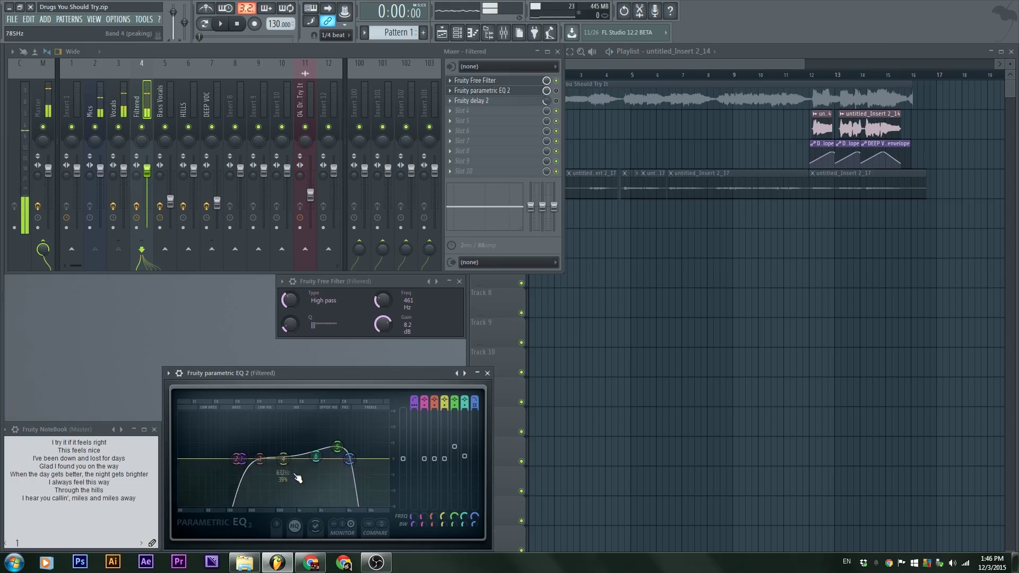
pyautogui.moveTo(263, 459); pyautogui.dragTo(226, 499)
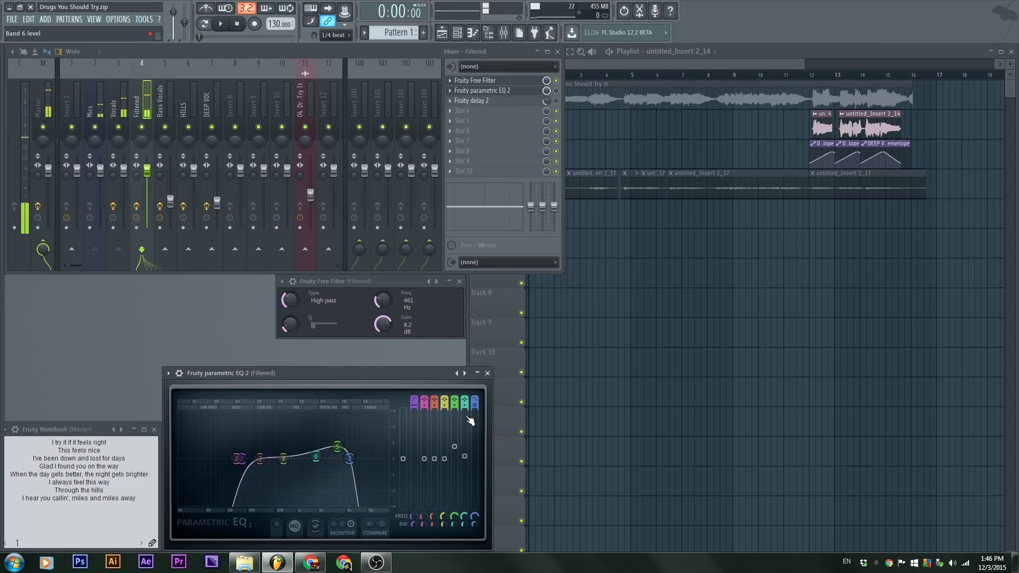
pyautogui.click(558, 92)
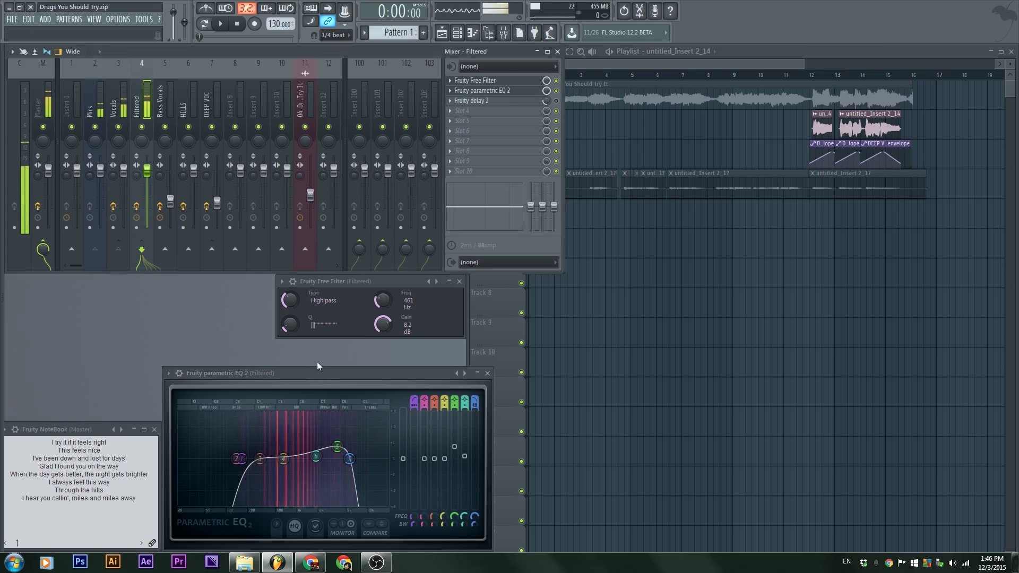
pyautogui.moveTo(336, 281); pyautogui.dragTo(223, 303)
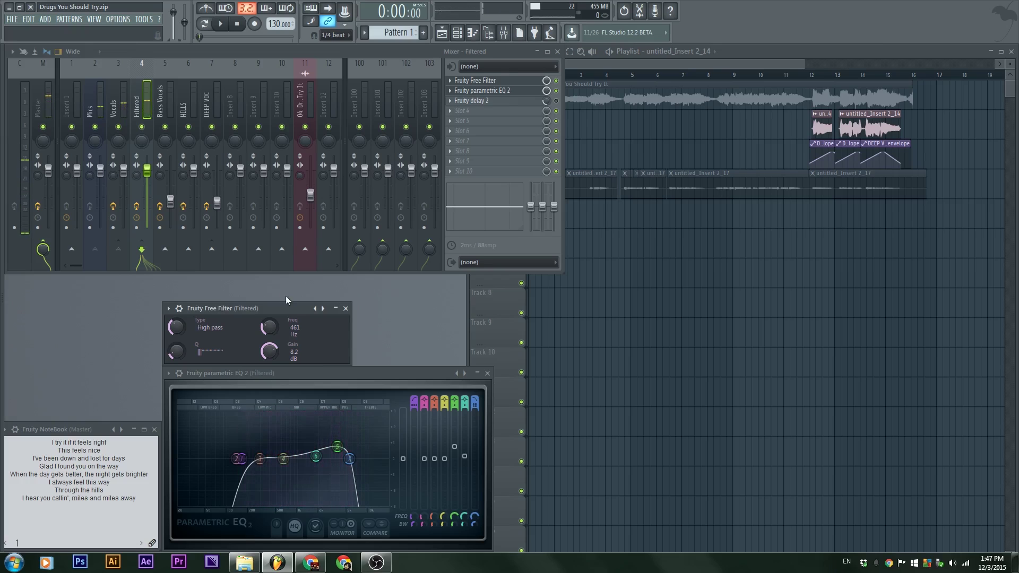
# Step: View Fruity delay 2's settings on the Filtered track, close it, and switch the effect back on
pyautogui.click(558, 100)
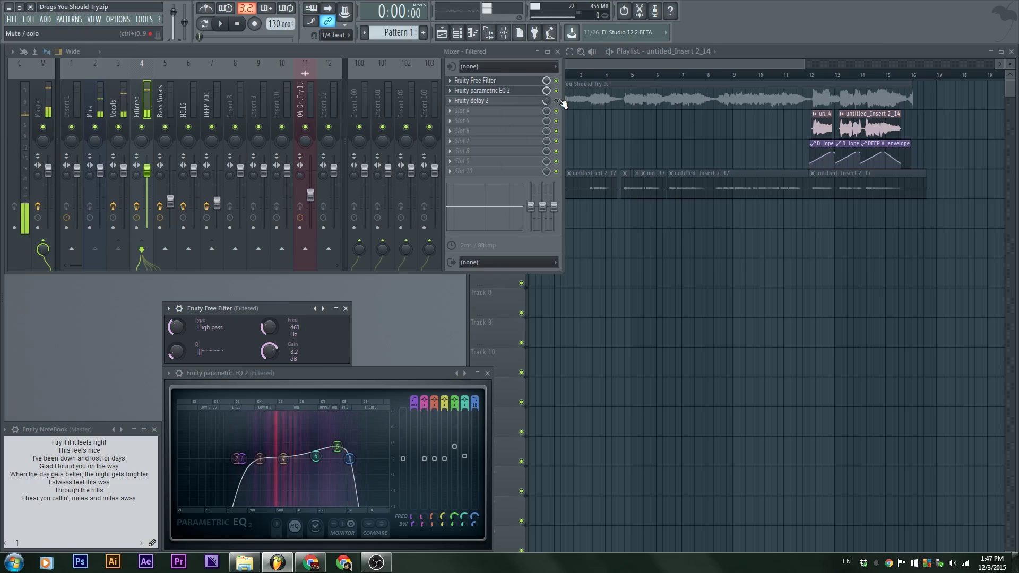
pyautogui.click(522, 101)
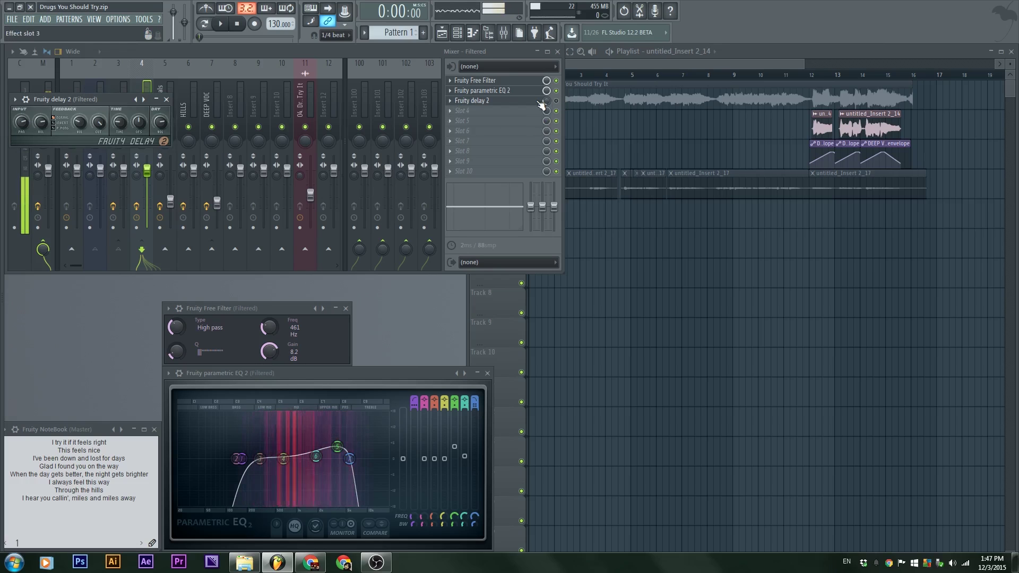
pyautogui.click(542, 102)
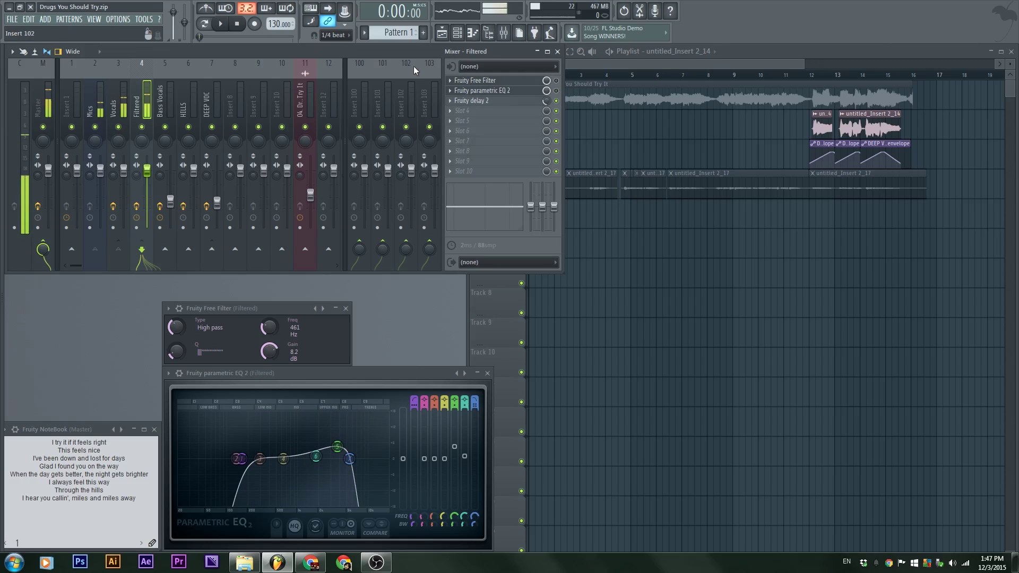
# Step: Move the mixer clear of the channel rack and reopen Fruity delay 2 just beneath it
pyautogui.moveTo(370, 52); pyautogui.dragTo(553, 52)
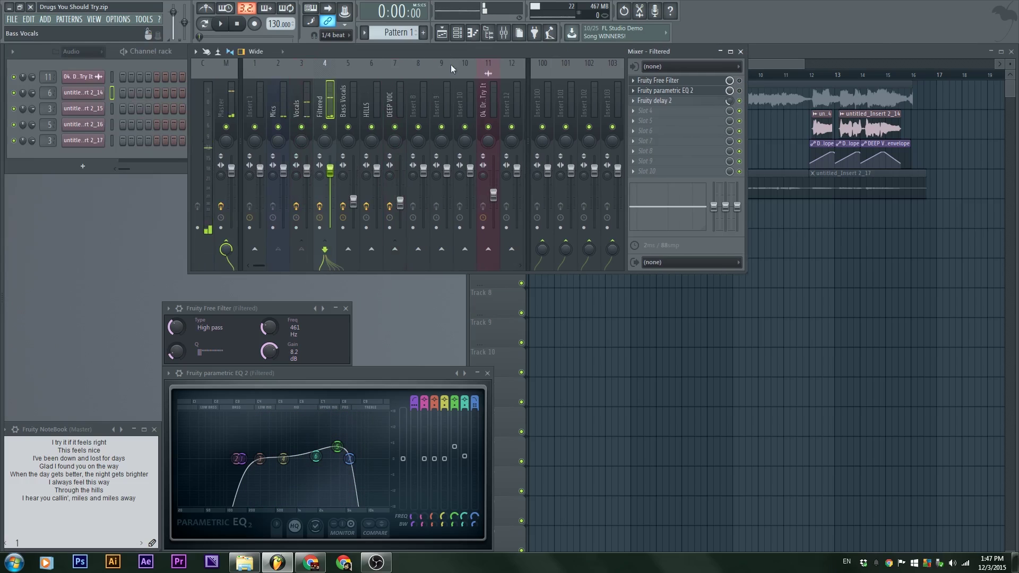
pyautogui.click(662, 98)
pyautogui.moveTo(73, 96); pyautogui.dragTo(446, 279)
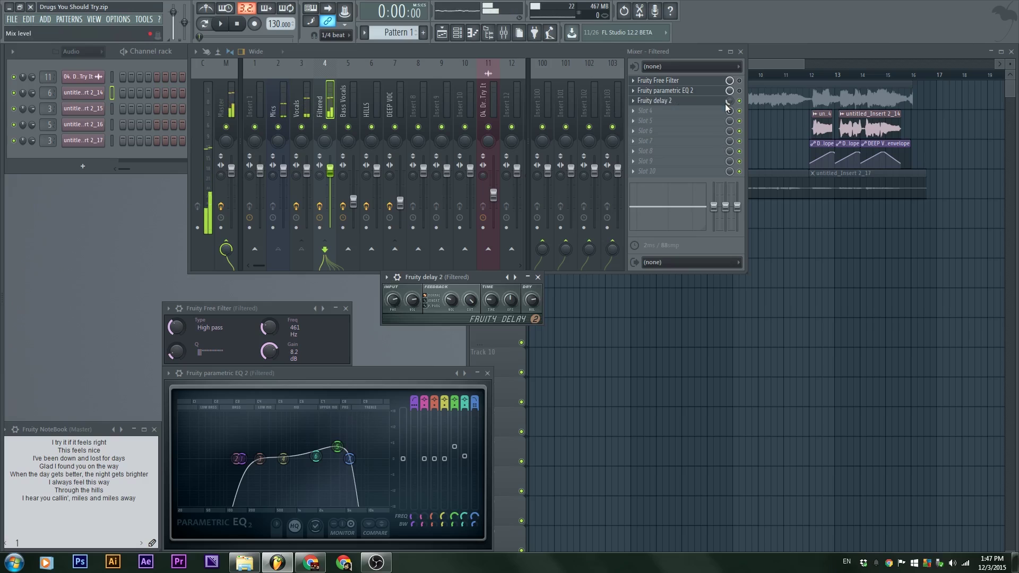
# Step: Lower the mix level of Fruity delay 2 on the Filtered track and go over its input and time controls
pyautogui.scroll(-2, 728, 101)
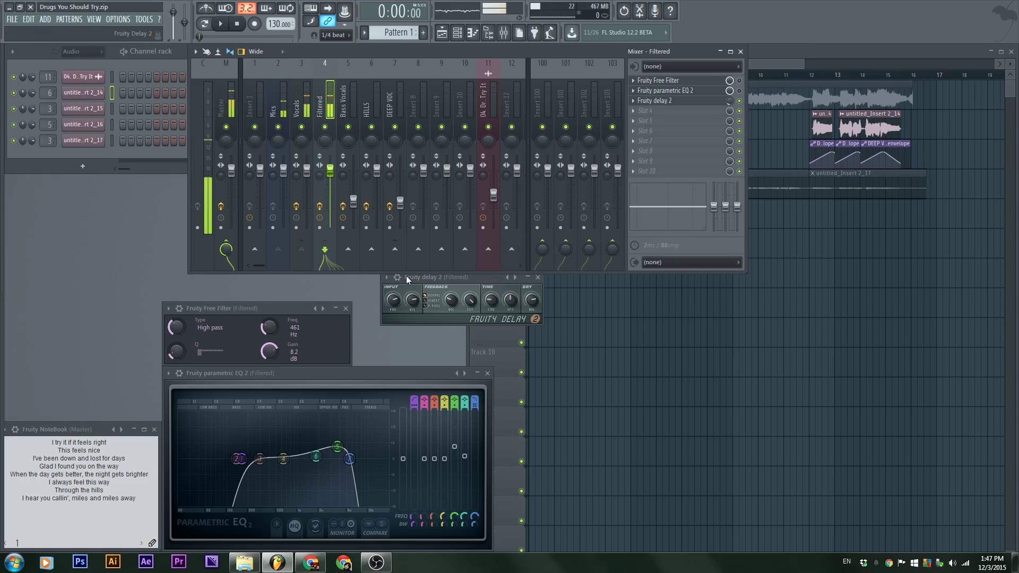
pyautogui.click(416, 303)
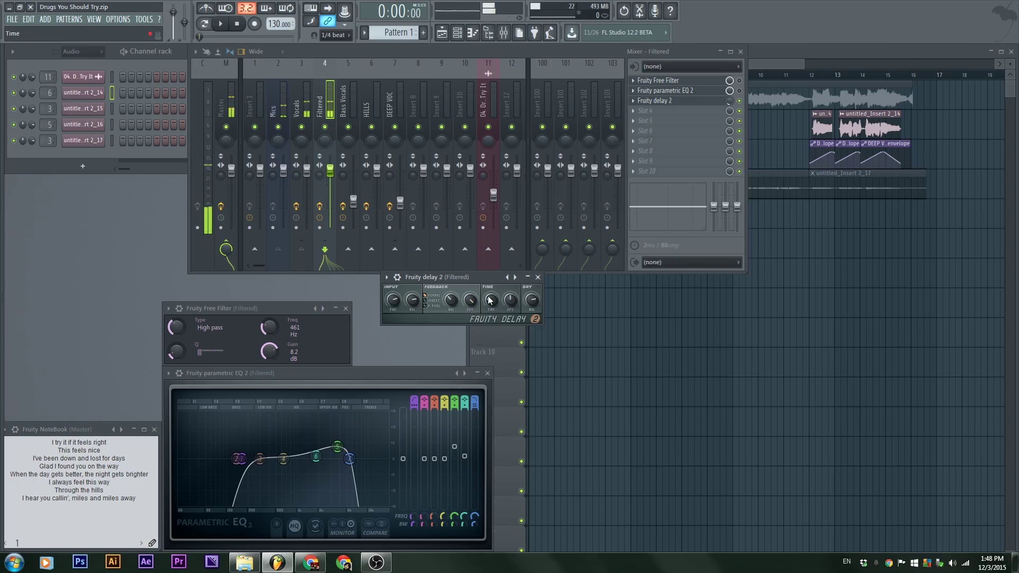
pyautogui.moveTo(491, 302); pyautogui.dragTo(491, 300)
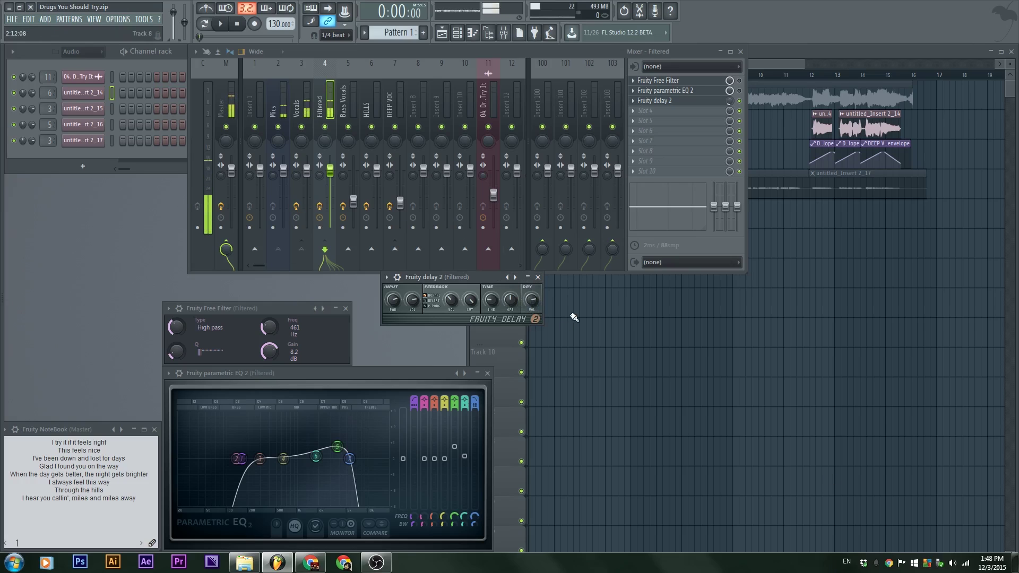
pyautogui.moveTo(288, 307); pyautogui.dragTo(298, 292)
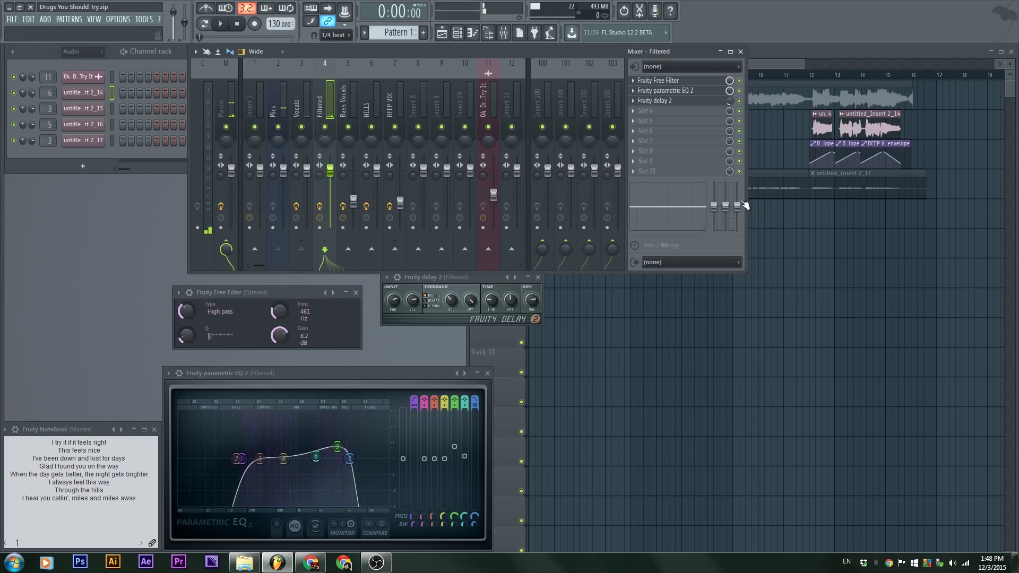
# Step: Remove the Vocals track's send to Filtered and route Vocals to the Master again
pyautogui.click(780, 325)
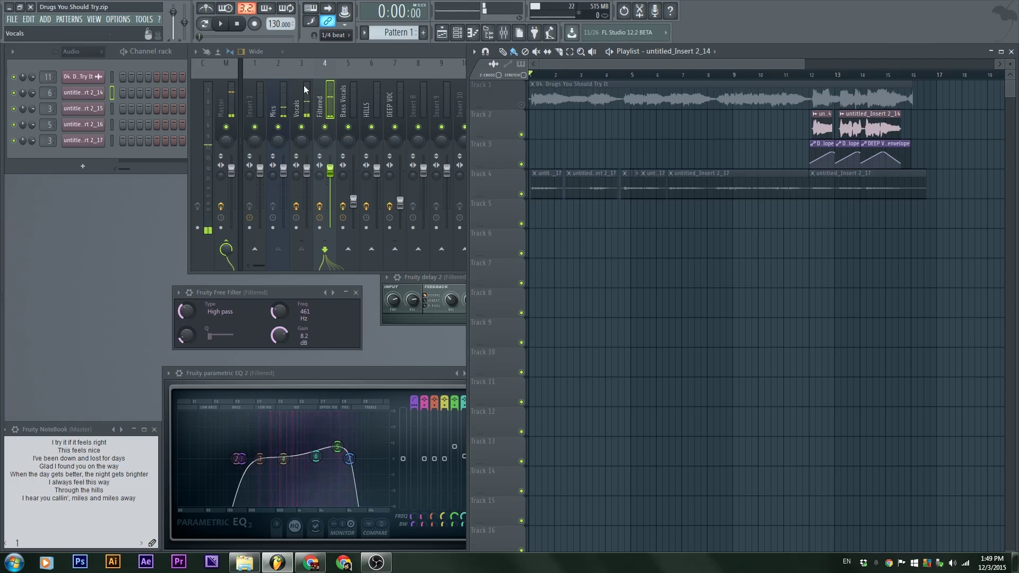
pyautogui.click(297, 106)
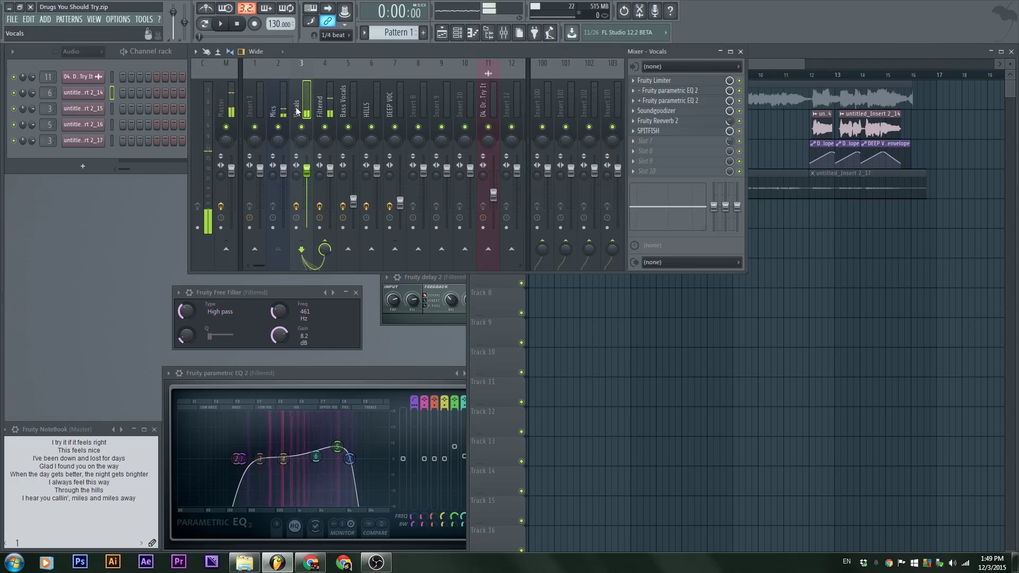
pyautogui.click(325, 242)
pyautogui.click(227, 249)
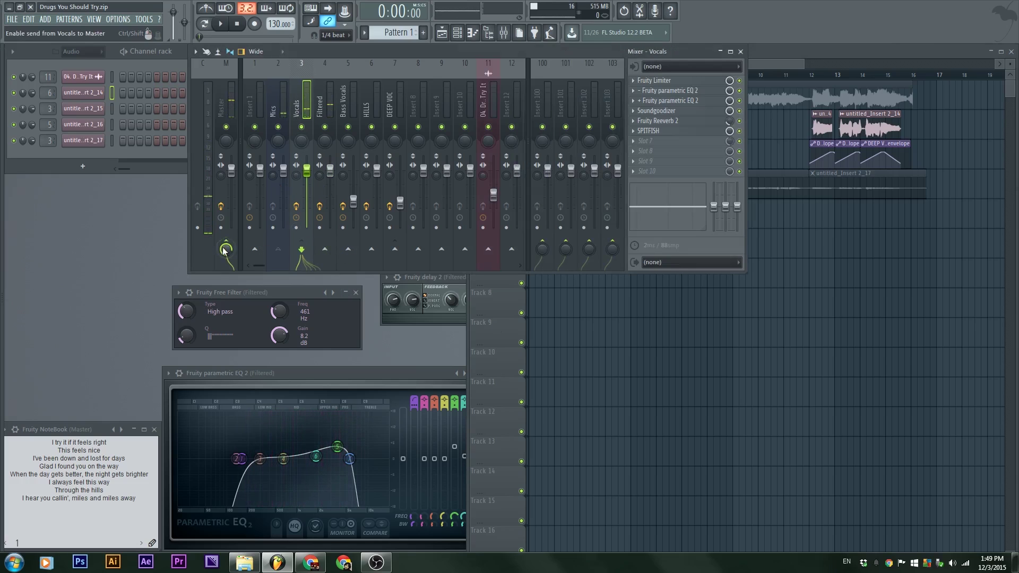
pyautogui.click(773, 405)
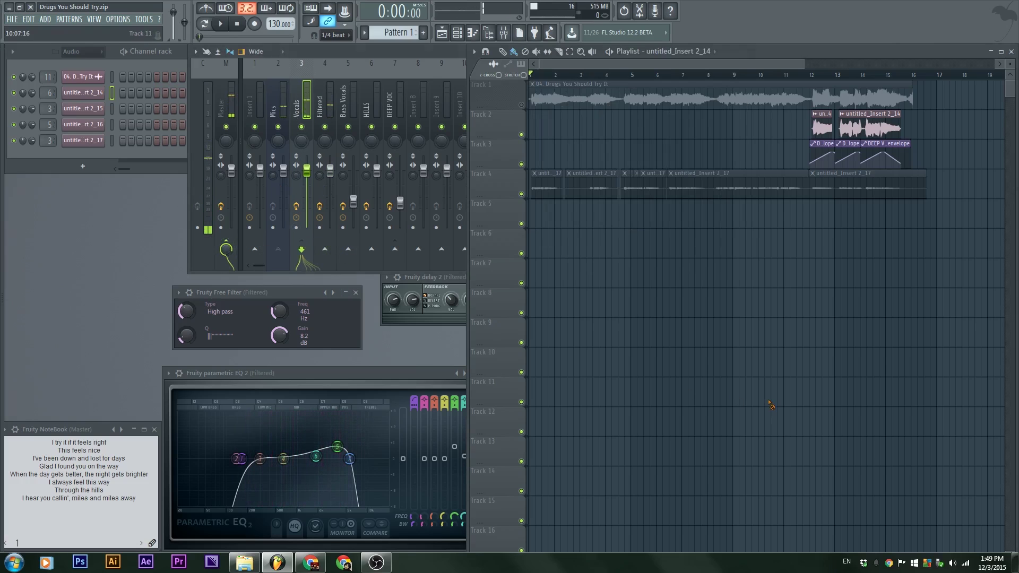
# Step: Check the Filtered track, and bring up the effects chain of the Bass Vocals track
pyautogui.click(329, 97)
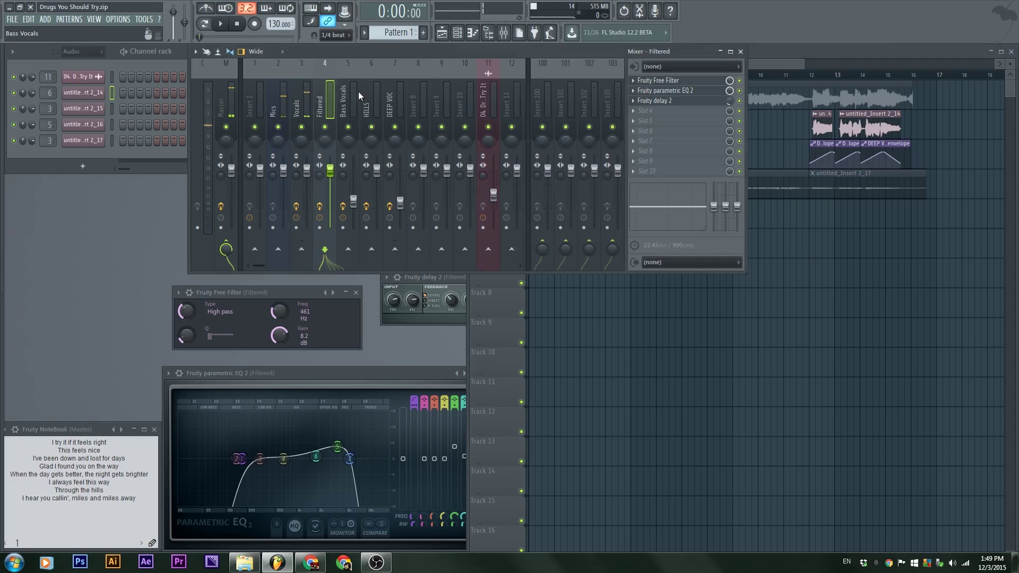
pyautogui.click(346, 99)
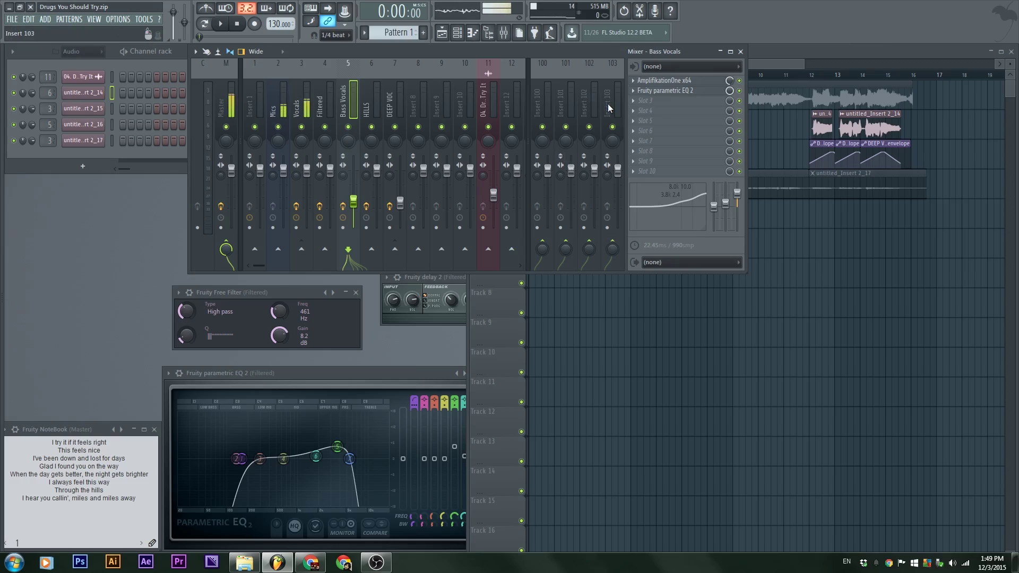
# Step: Remove the Vocals track's send to the Master and route Vocals to the Bass Vocals track
pyautogui.click(297, 109)
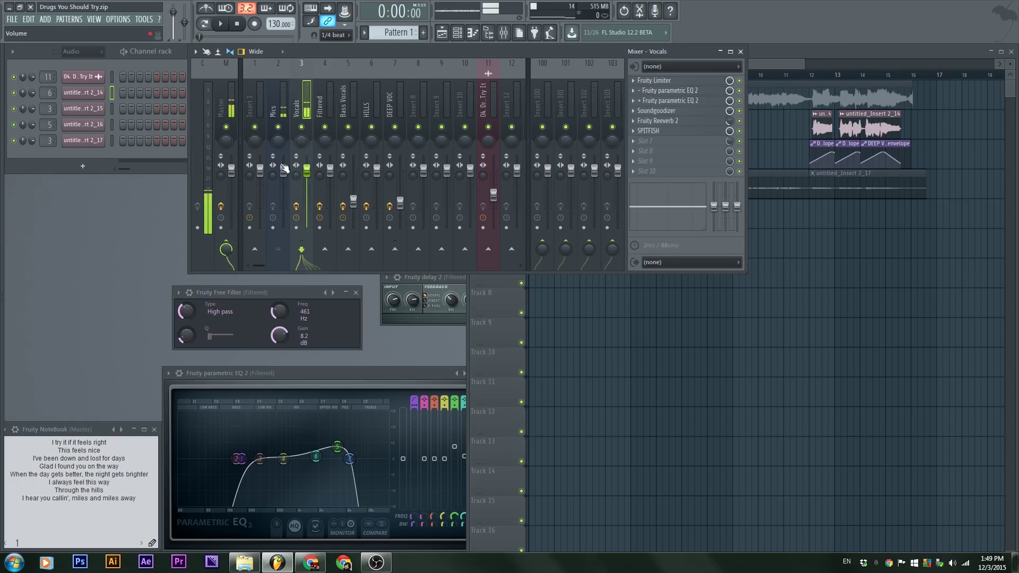
pyautogui.click(227, 247)
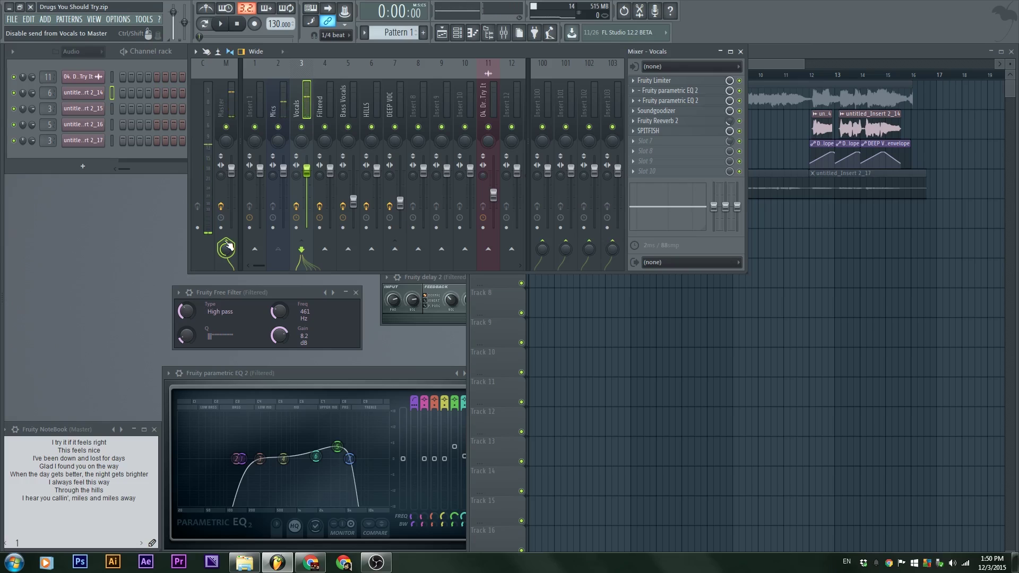
pyautogui.click(352, 254)
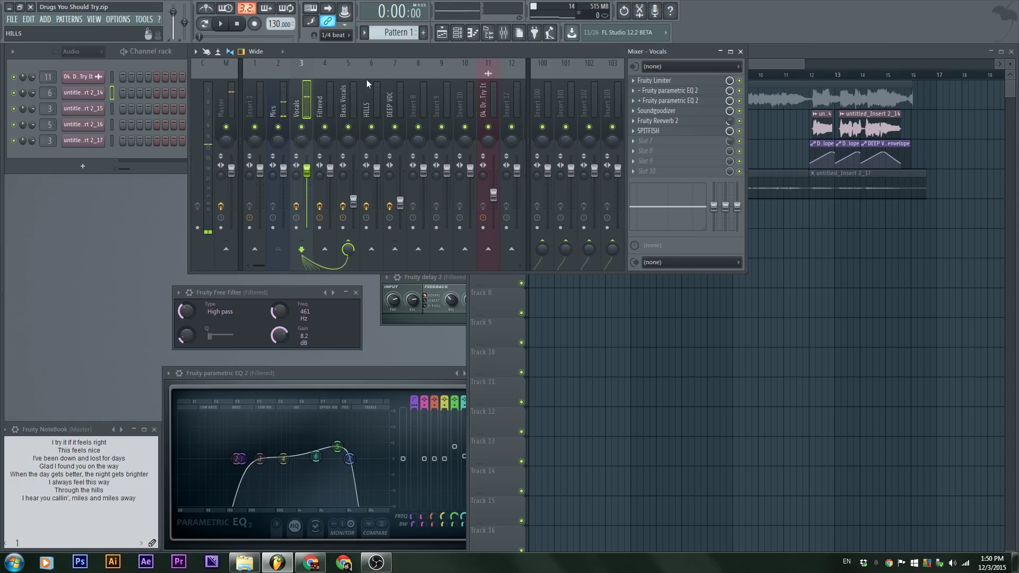
# Step: Open AmplifikationOne from the Bass Vocals effects chain and place it and the mixer side by side
pyautogui.click(353, 106)
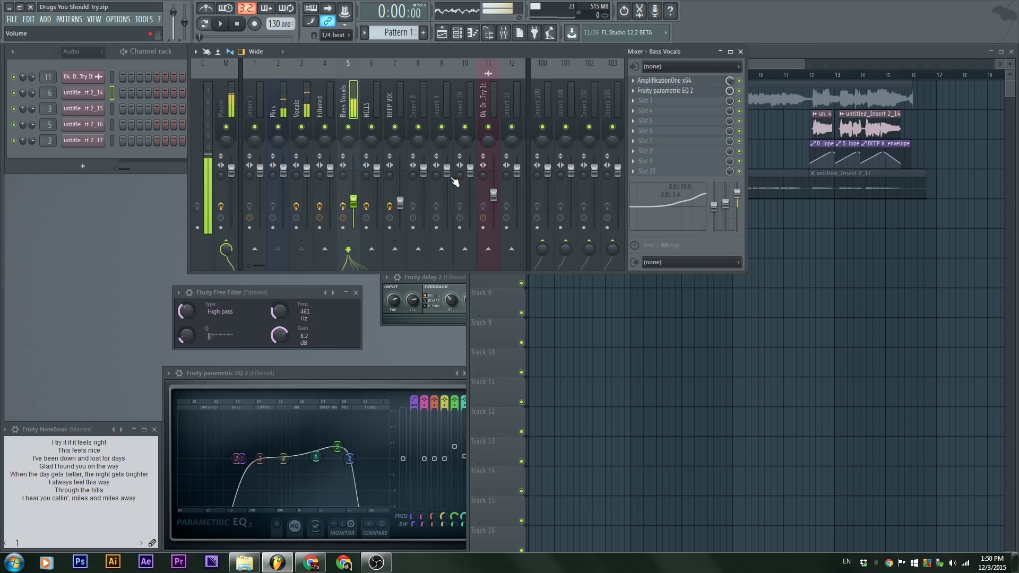
pyautogui.click(706, 81)
pyautogui.moveTo(429, 85); pyautogui.dragTo(667, 154)
pyautogui.click(742, 183)
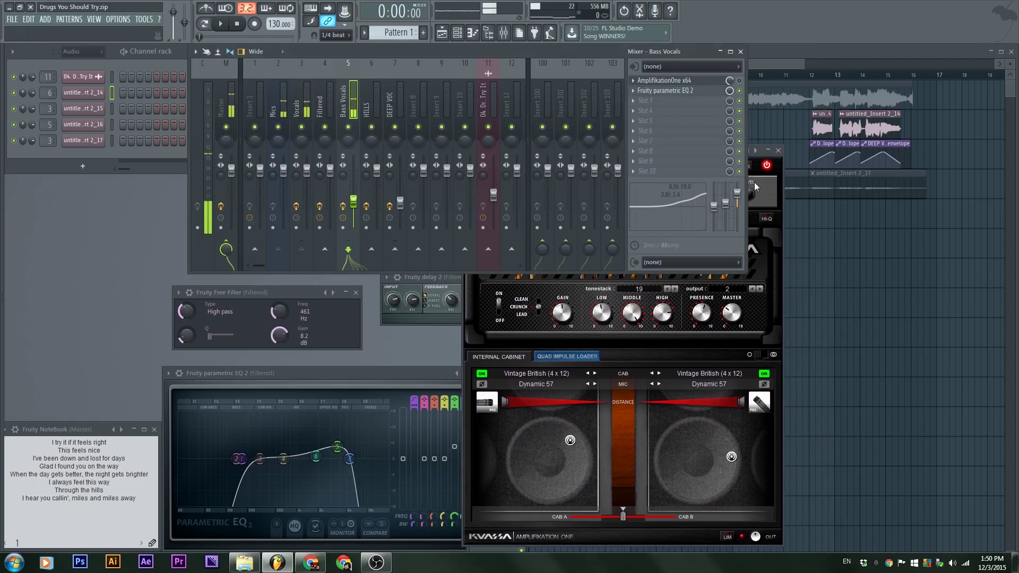
pyautogui.click(760, 189)
pyautogui.moveTo(670, 158); pyautogui.dragTo(199, 56)
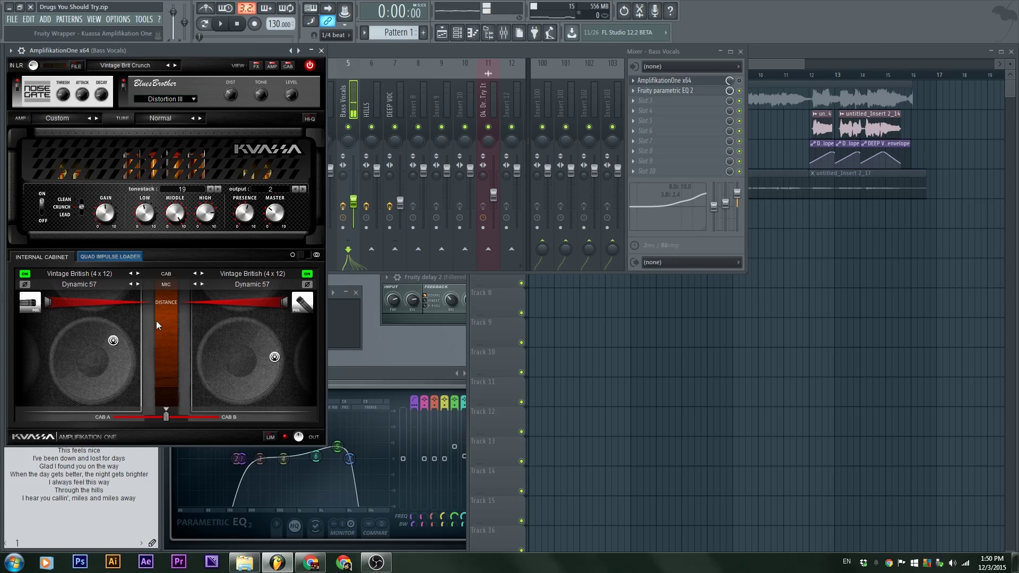
pyautogui.moveTo(370, 68); pyautogui.dragTo(503, 61)
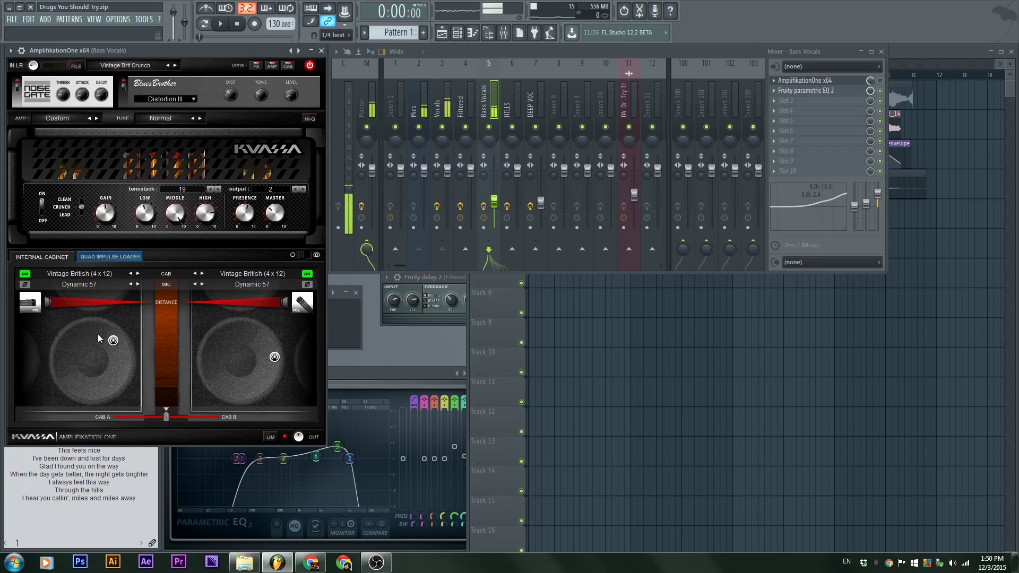
# Step: Nudge the Cab A microphone upward in AmplifikationOne, and look over the plugin's product information and preset list
pyautogui.moveTo(116, 344)
pyautogui.mouseDown()
pyautogui.moveTo(53, 323)
pyautogui.moveTo(83, 380)
pyautogui.moveTo(114, 336)
pyautogui.mouseUp()
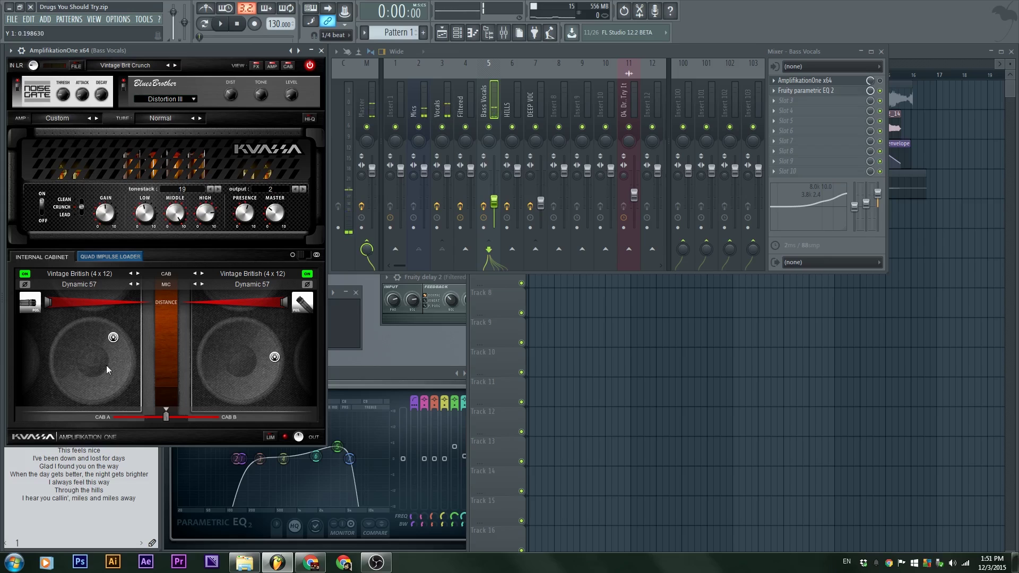
pyautogui.click(46, 441)
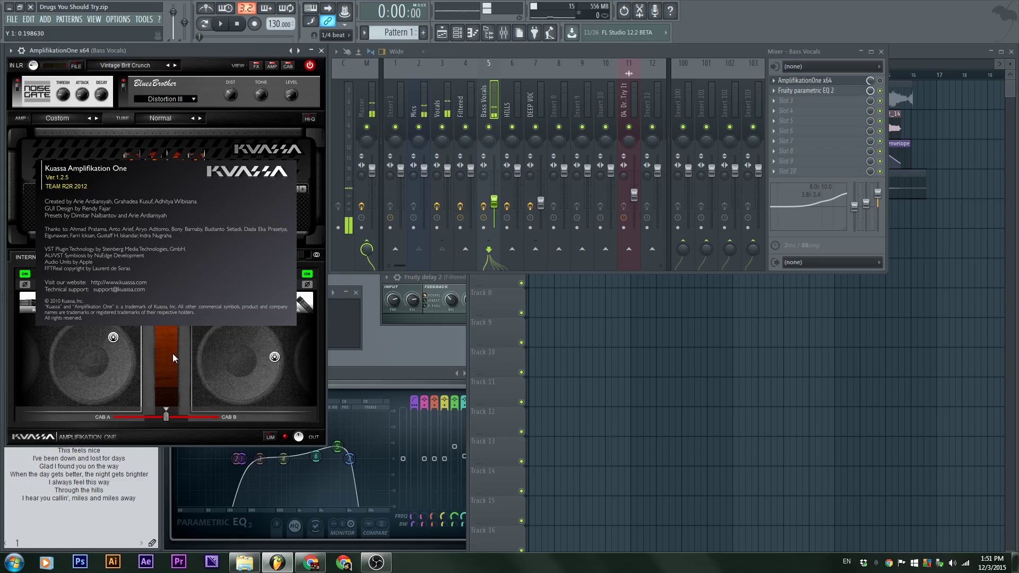
pyautogui.click(120, 285)
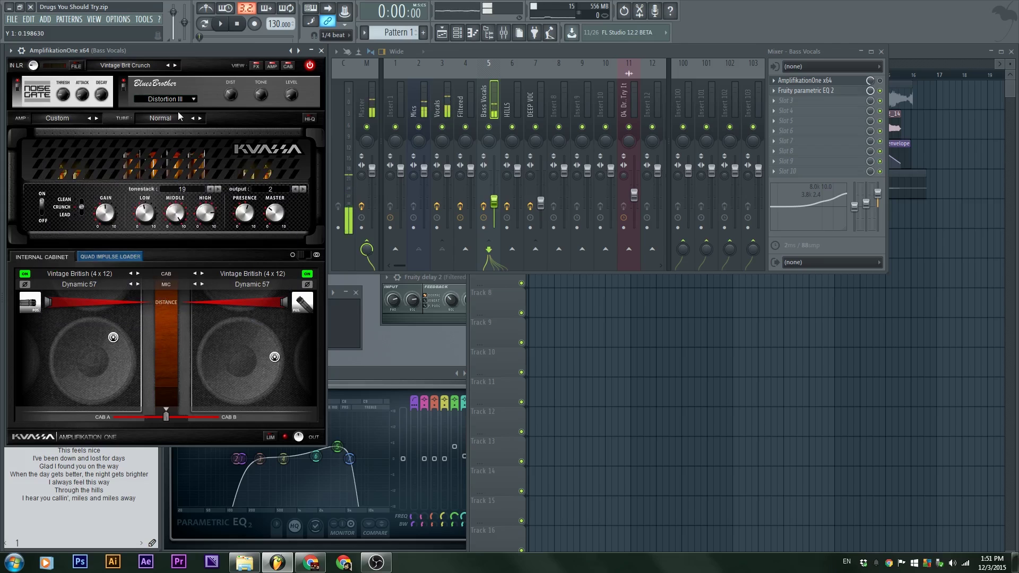
pyautogui.click(135, 67)
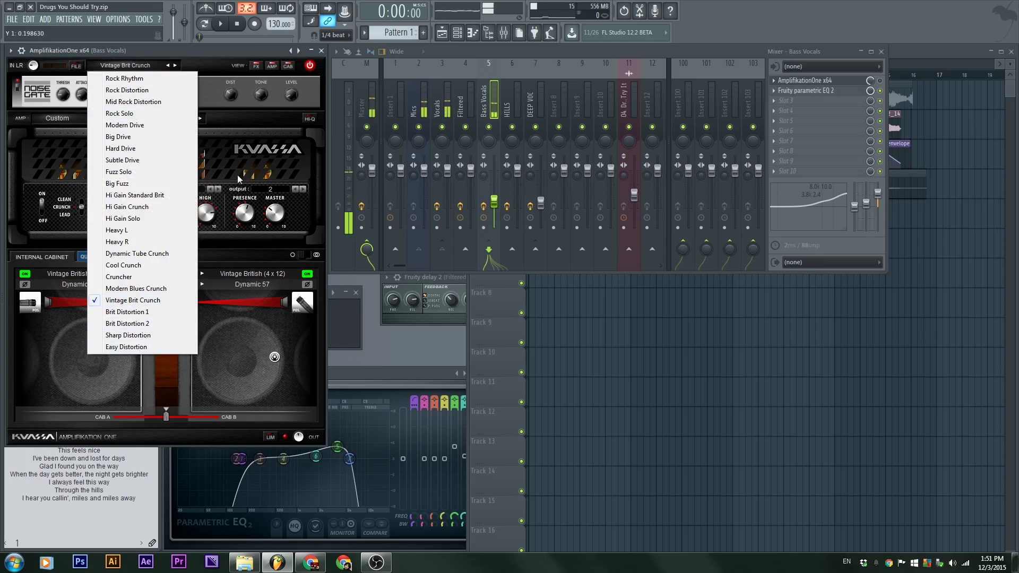
pyautogui.click(212, 56)
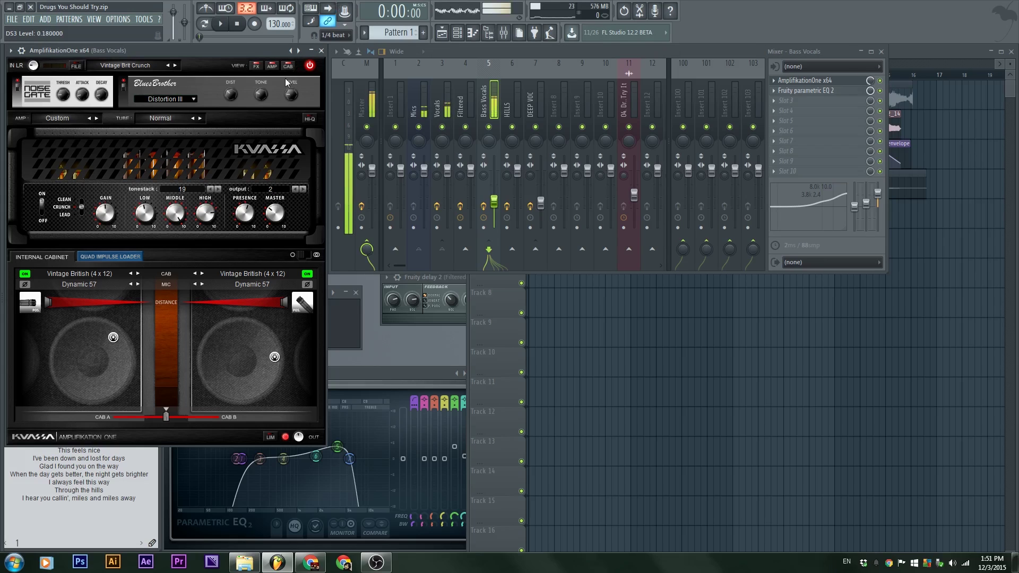
# Step: Open Fruity parametric EQ 2 on Bass Vocals beneath the mixer and slightly lower the track's high-shelf EQ level
pyautogui.click(880, 82)
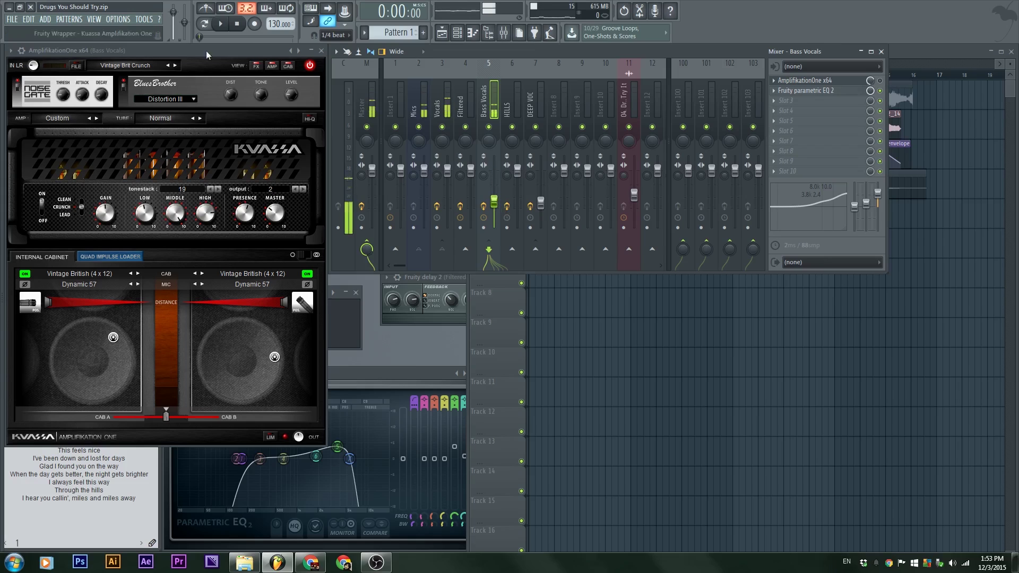
pyautogui.press('Escape')
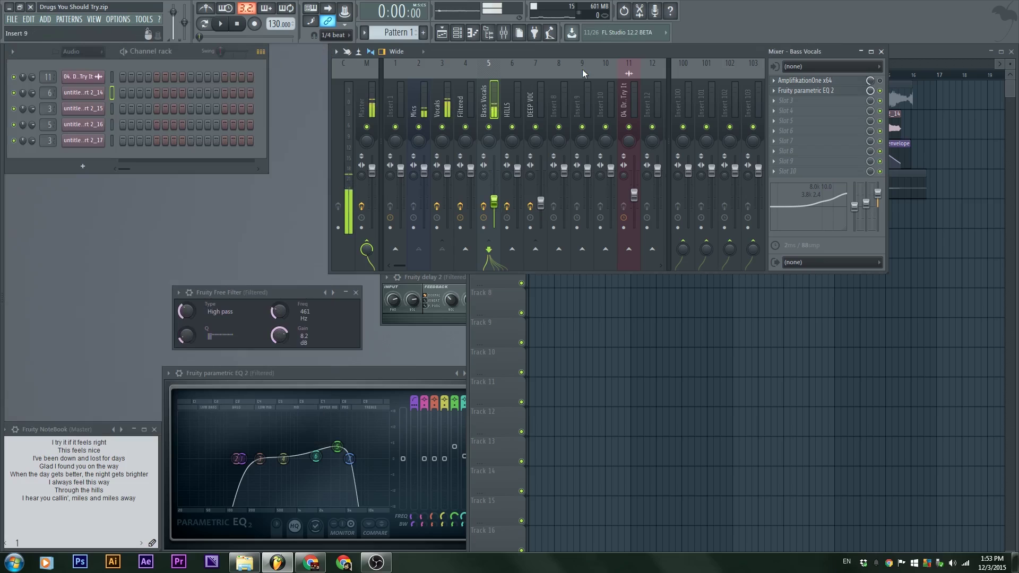
pyautogui.click(805, 80)
pyautogui.click(849, 91)
pyautogui.moveTo(153, 120); pyautogui.dragTo(461, 287)
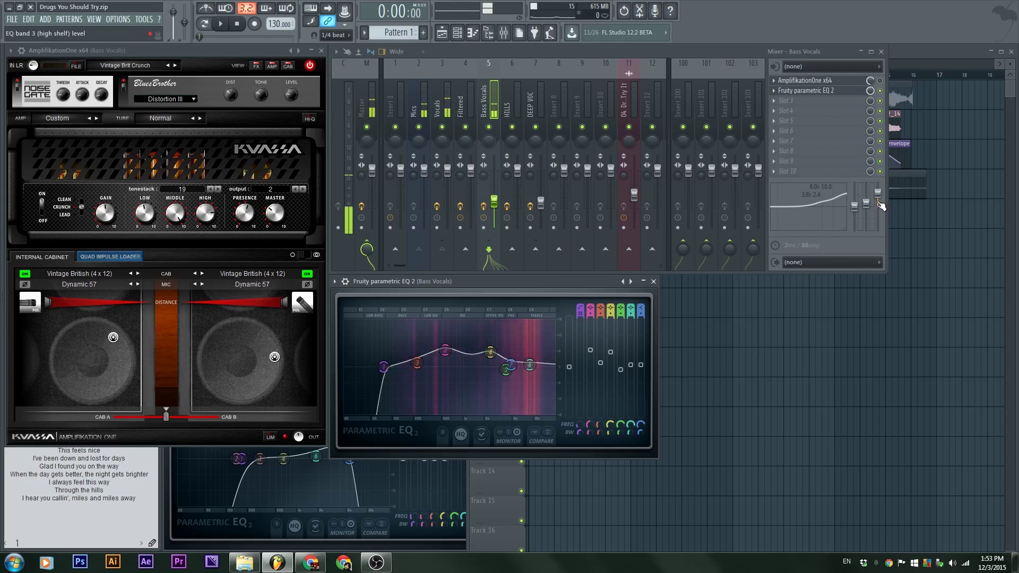
pyautogui.moveTo(878, 193)
pyautogui.mouseDown()
pyautogui.moveTo(867, 207)
pyautogui.moveTo(878, 195)
pyautogui.mouseUp()
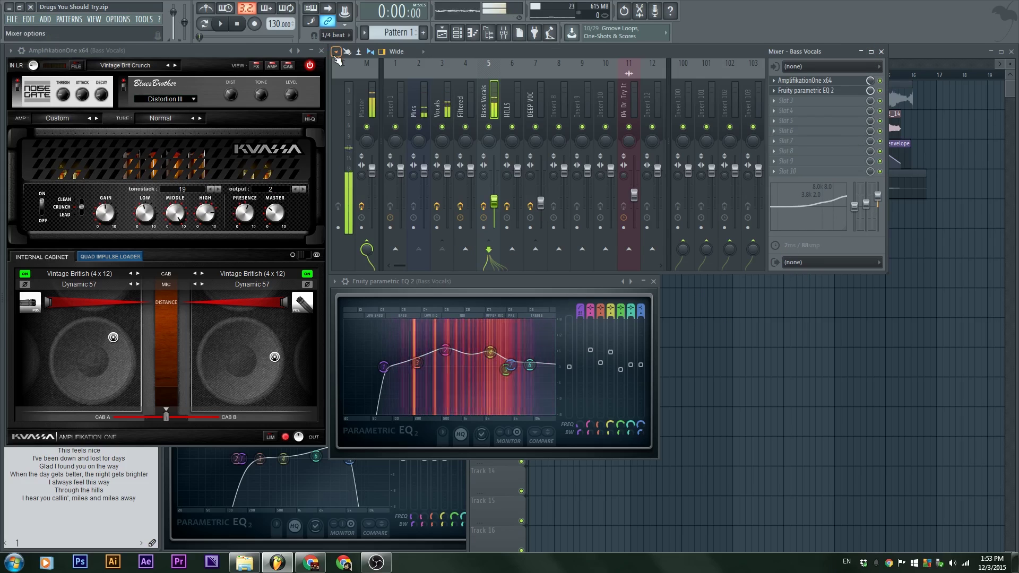
# Step: Close AmplifikationOne, the Bass Vocals and Filtered parametric EQ 2 windows, and Fruity Free Filter
pyautogui.click(320, 50)
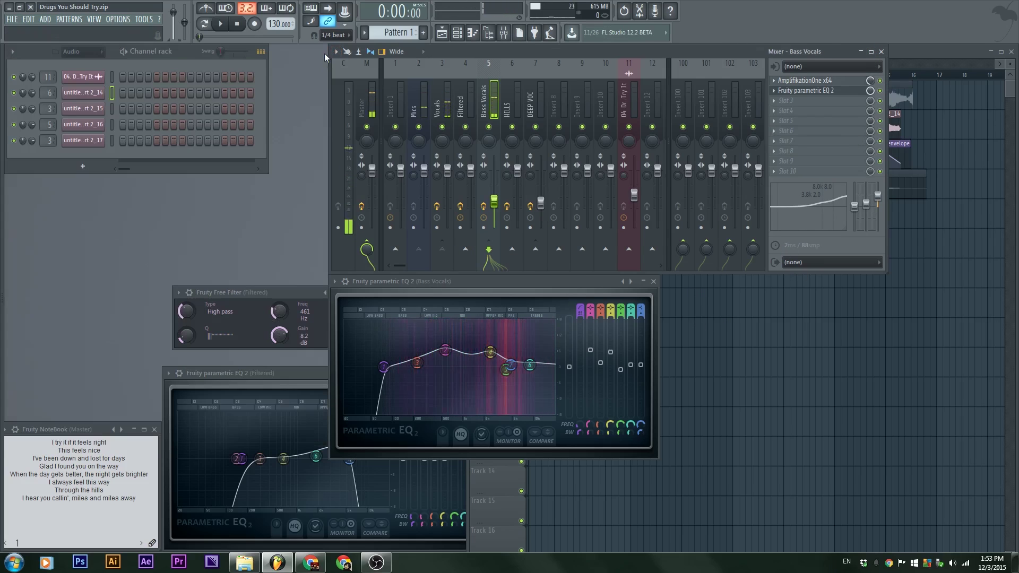
pyautogui.click(653, 281)
pyautogui.click(432, 373)
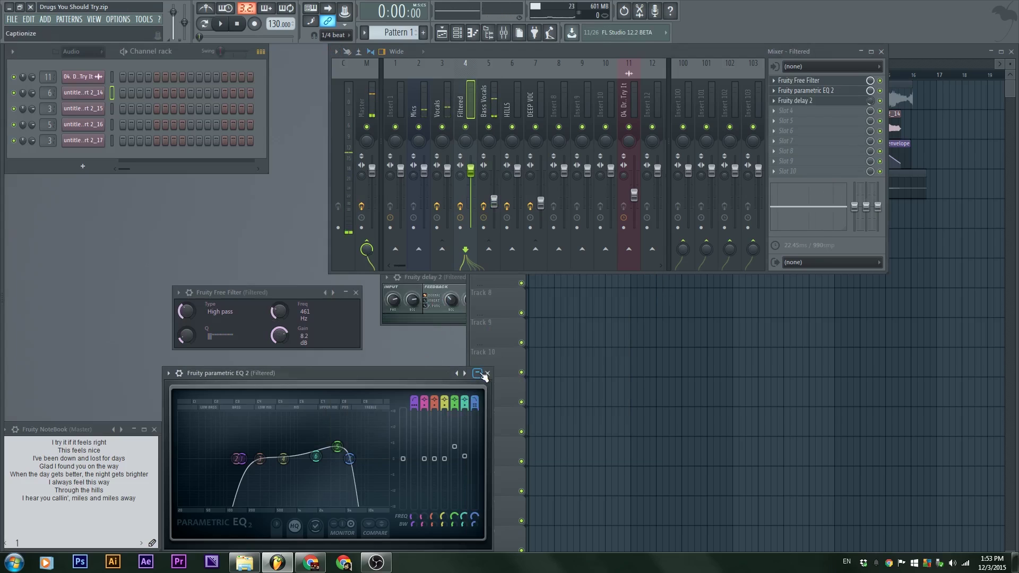
pyautogui.press('Escape')
pyautogui.click(349, 288)
# Step: Compare the Vocals, Bass Vocals and HILLS effects chains, and move the mixer lower beside the channel rack
pyautogui.click(437, 96)
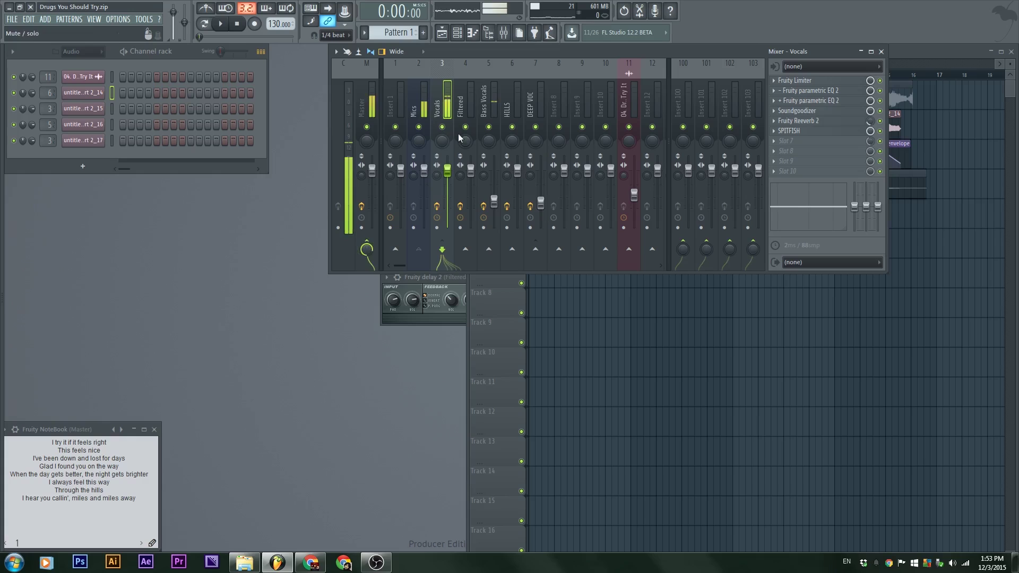
pyautogui.click(486, 100)
pyautogui.click(502, 98)
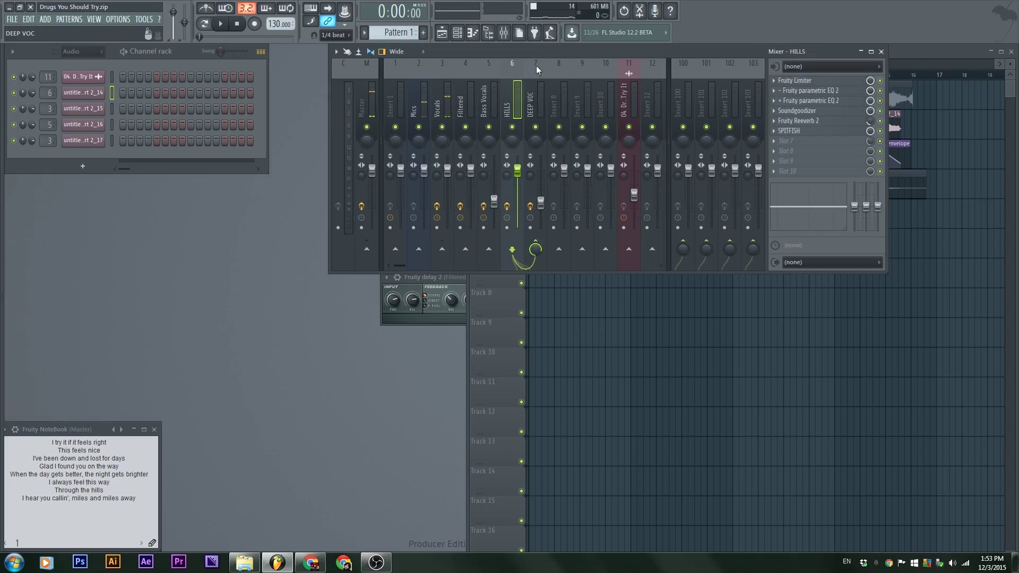
pyautogui.moveTo(538, 48); pyautogui.dragTo(396, 100)
# Step: Bring the playlist forward, move the playhead to bar 11, and set the global snap to Bar
pyautogui.click(851, 284)
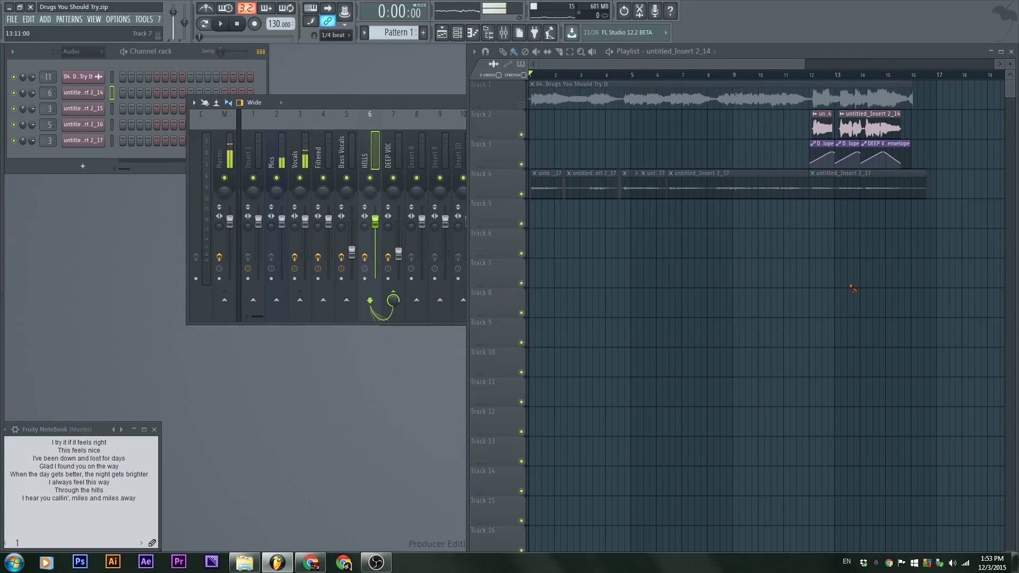
pyautogui.moveTo(803, 82); pyautogui.dragTo(780, 78)
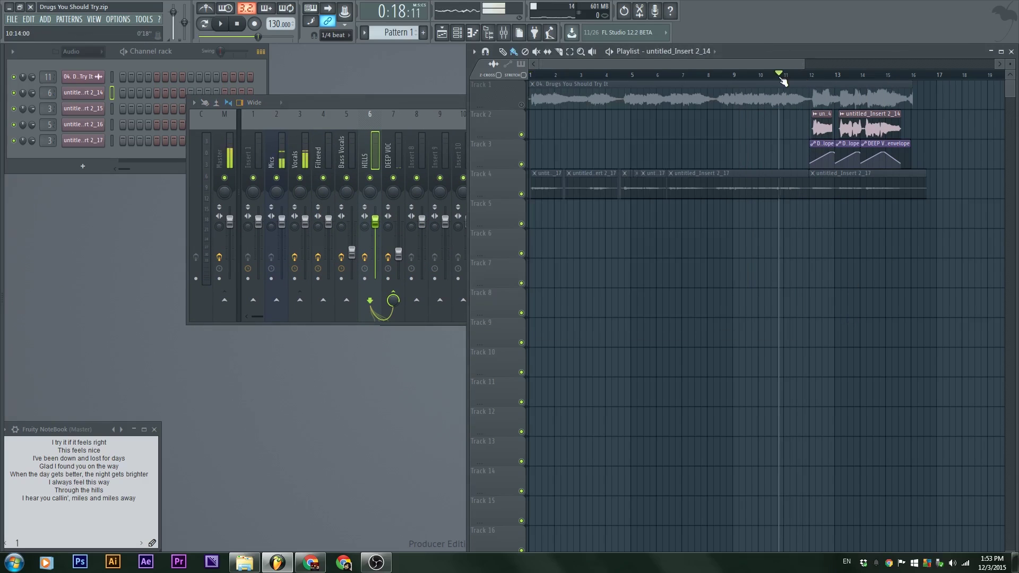
pyautogui.click(334, 35)
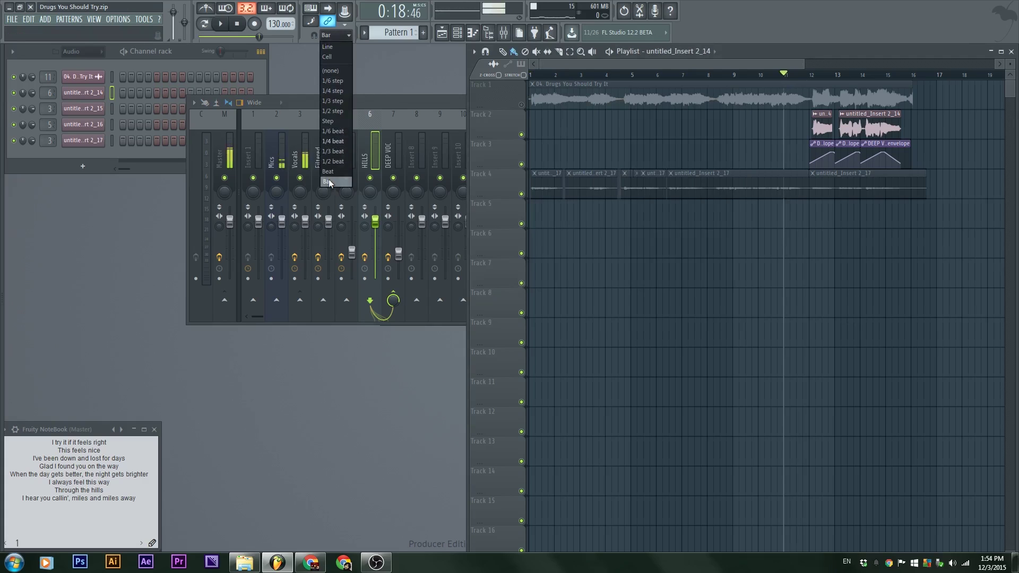
pyautogui.click(336, 182)
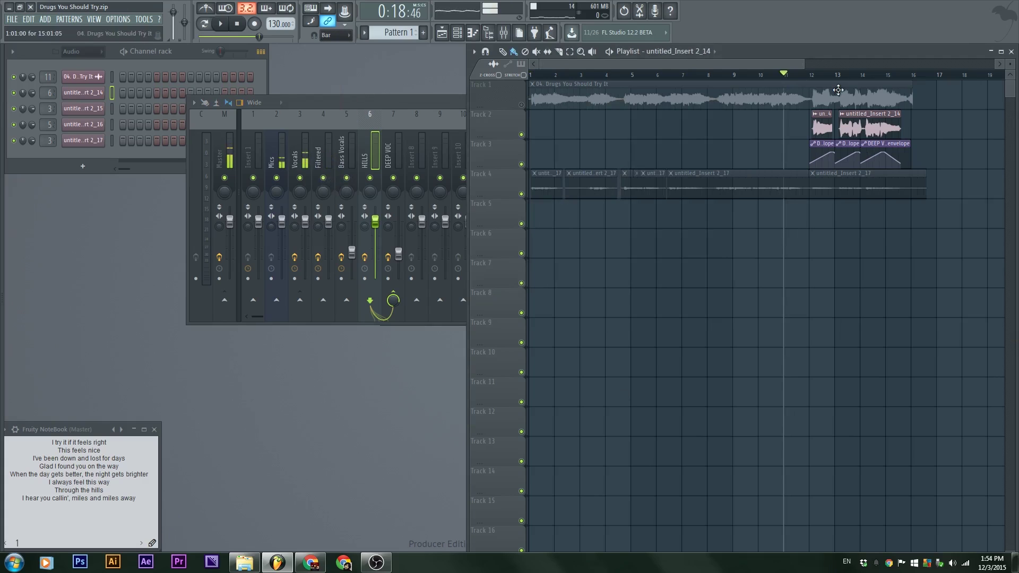
# Step: Play the song from bar 11 through the HILLS vocal clips and stop playback
pyautogui.click(823, 130)
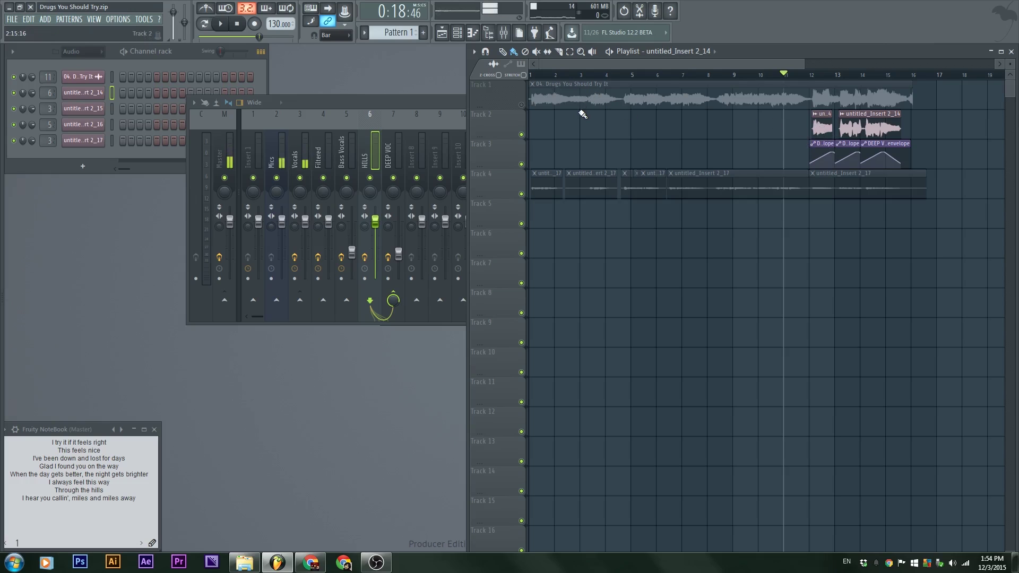
pyautogui.press('space')
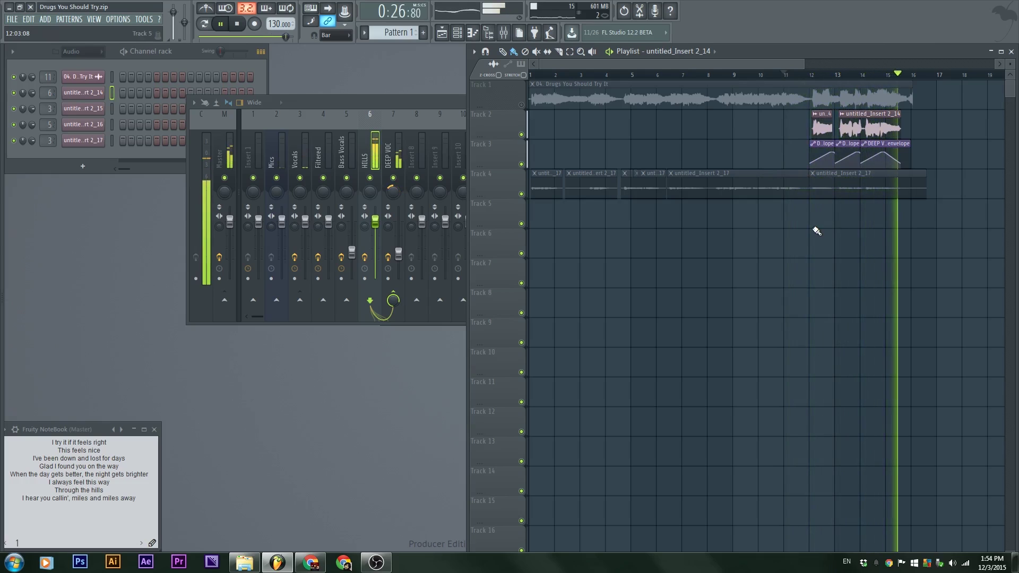
pyautogui.press('space')
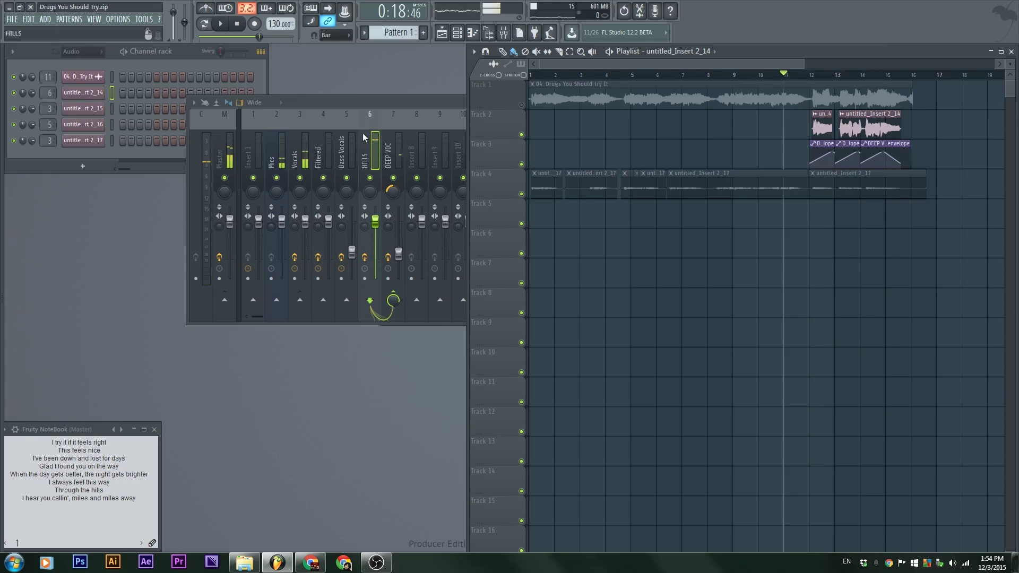
# Step: Open the sample settings of the untitled_Insert 2_14 clip and compare its waveform with Normalize off and on
pyautogui.doubleClick(824, 127)
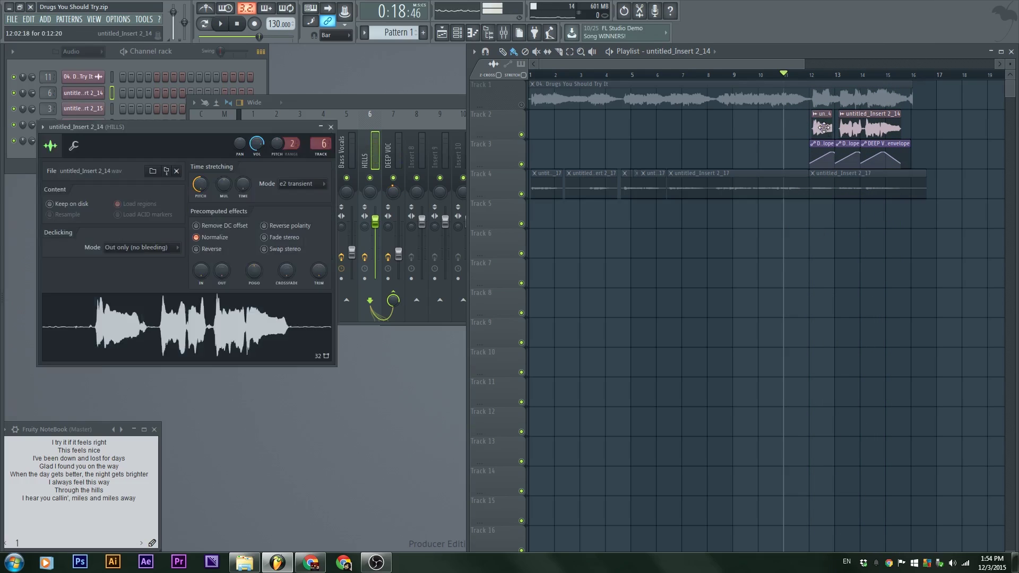
pyautogui.click(208, 241)
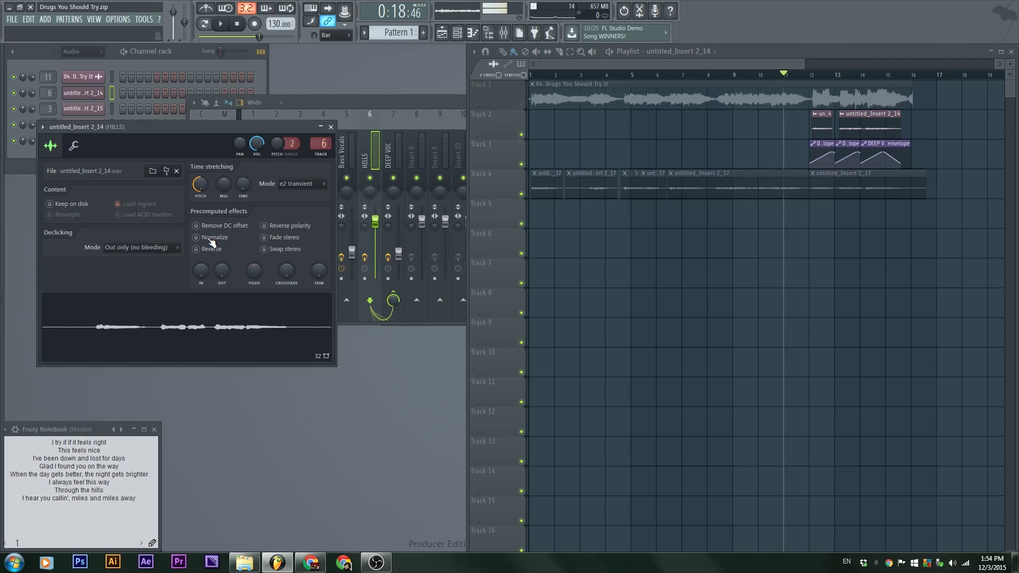
pyautogui.click(207, 238)
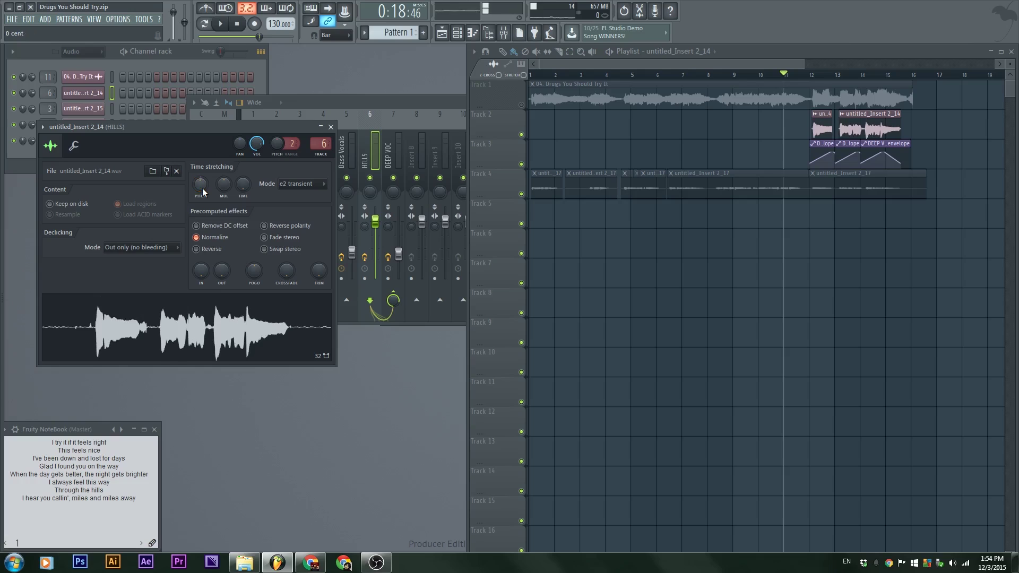
# Step: Play the HILLS vocal from bar 12 with its pitch at 0 cents, and lower the sample's pitch again
pyautogui.click(812, 78)
pyautogui.press('space')
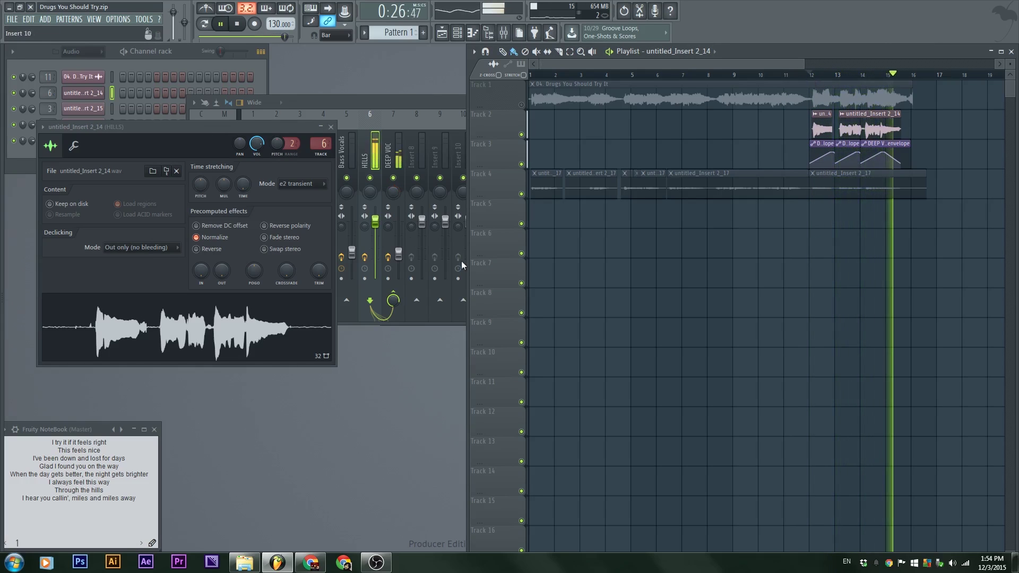
pyautogui.press('space')
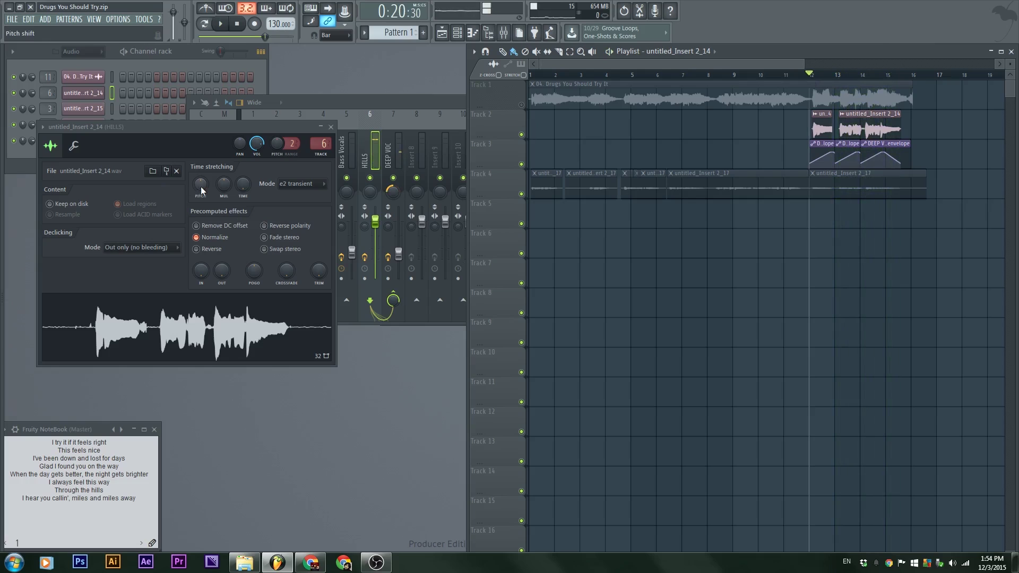
pyautogui.moveTo(201, 186); pyautogui.dragTo(201, 190)
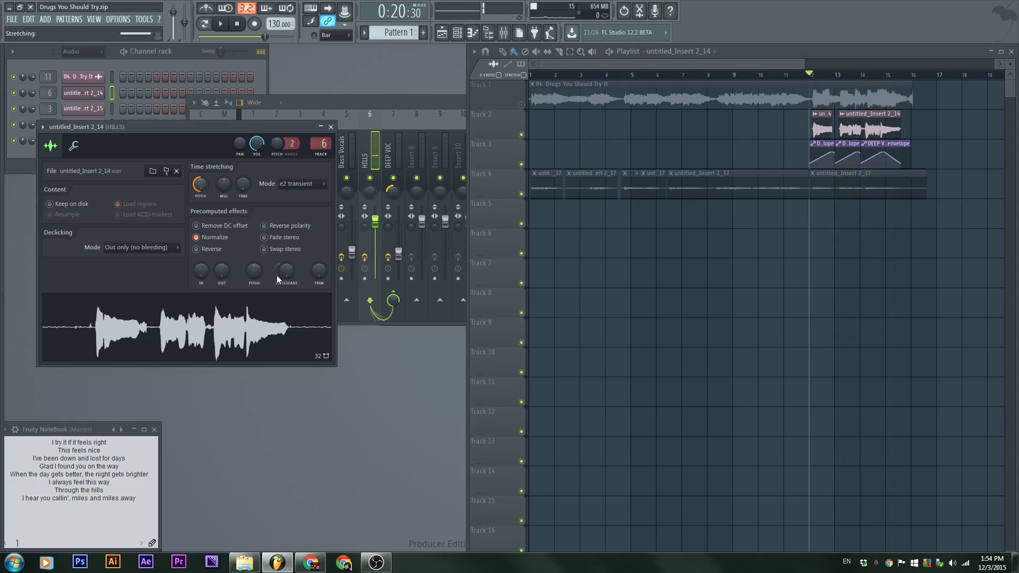
# Step: Bring the mixer forward and show the effects chain of the DEEP VOC track
pyautogui.click(377, 142)
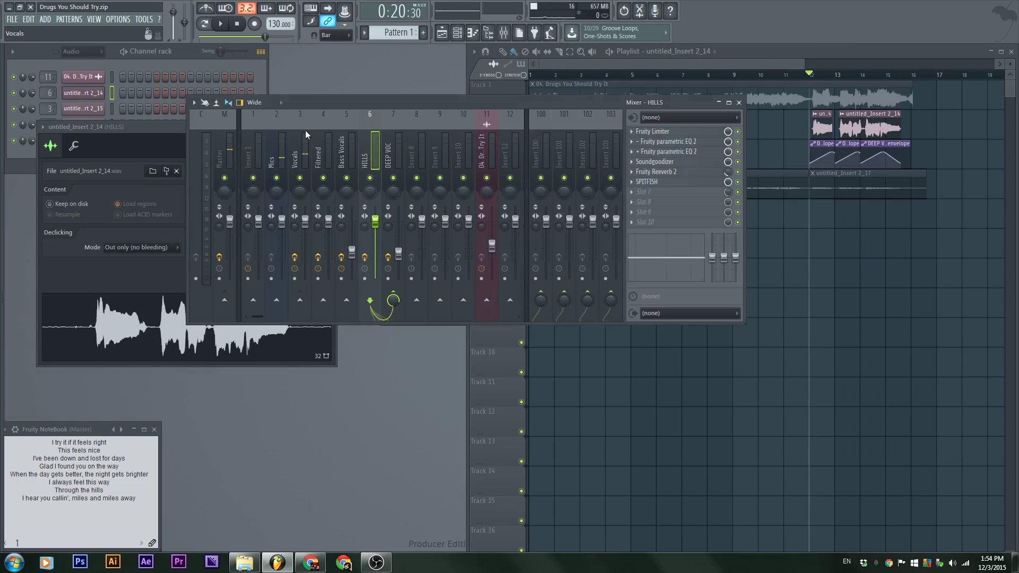
pyautogui.click(384, 139)
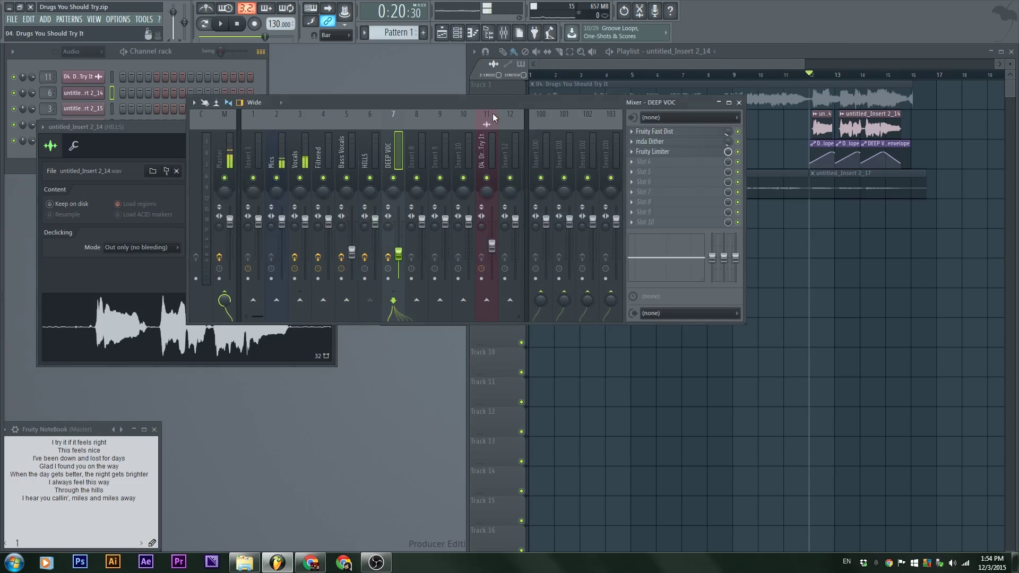
# Step: Reposition the mixer and play the song from bar 12 through the DEEP VOC track, and stop playback
pyautogui.moveTo(493, 100); pyautogui.dragTo(429, 78)
pyautogui.press('space')
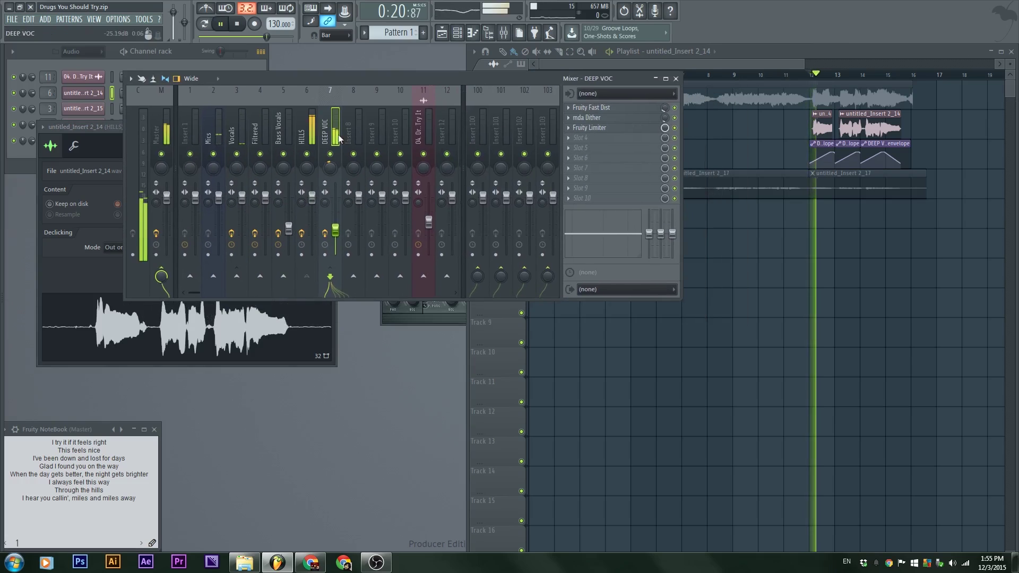
pyautogui.press('space')
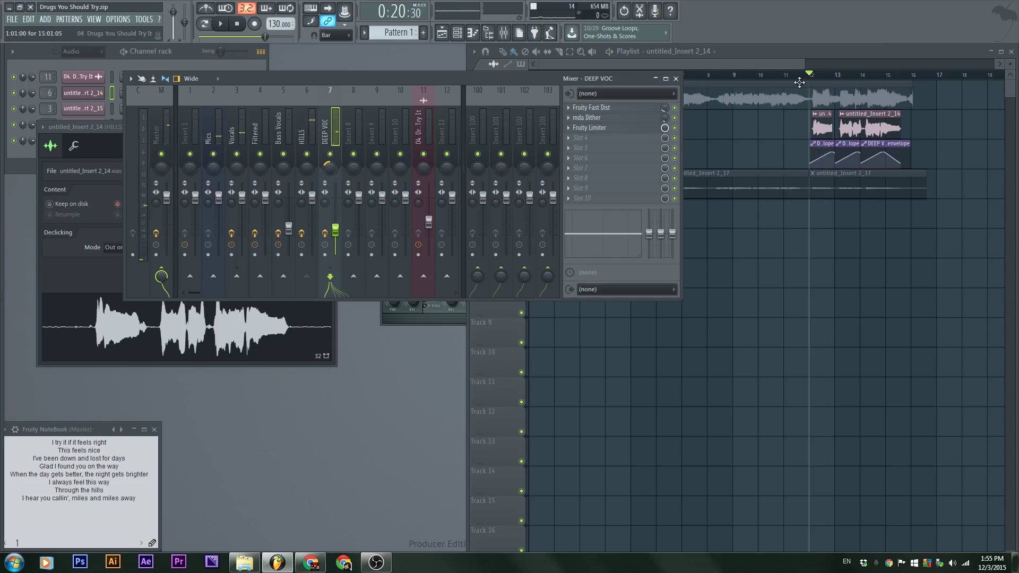
# Step: Set the song position to bar 11 and show the Fruity Fast Dist settings of the DEEP VOC track below the mixer
pyautogui.moveTo(811, 78); pyautogui.dragTo(792, 81)
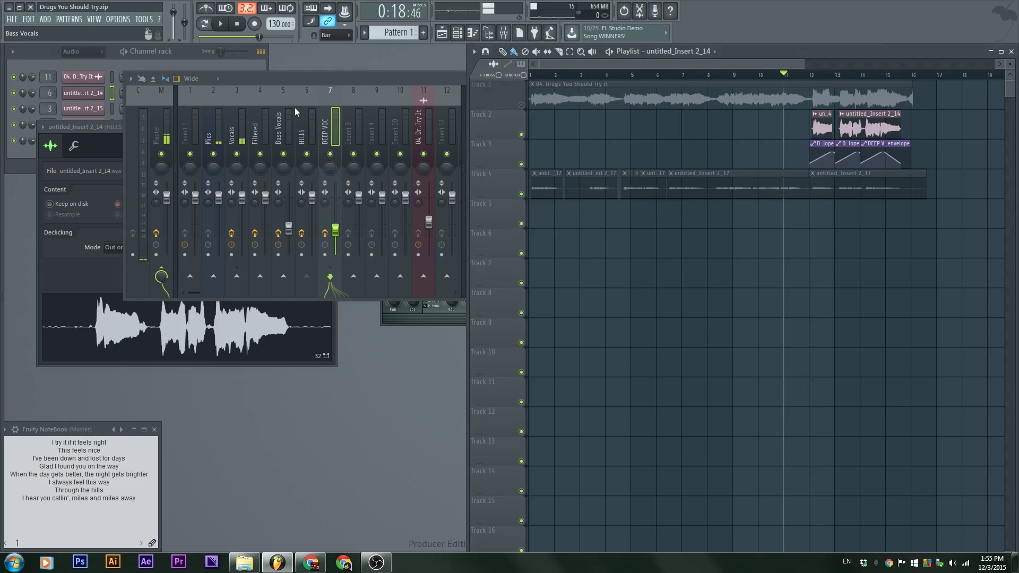
pyautogui.click(346, 117)
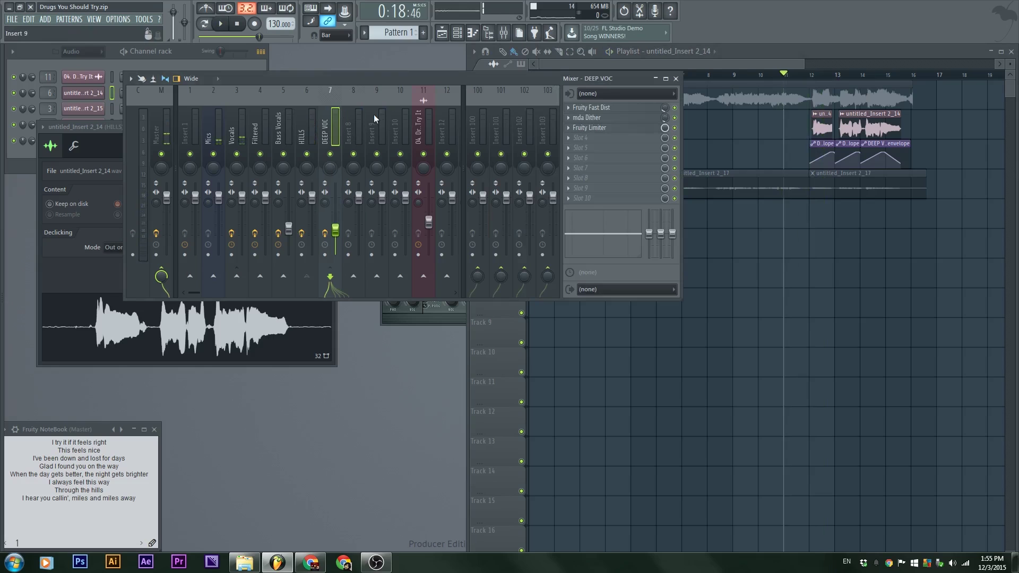
pyautogui.click(640, 107)
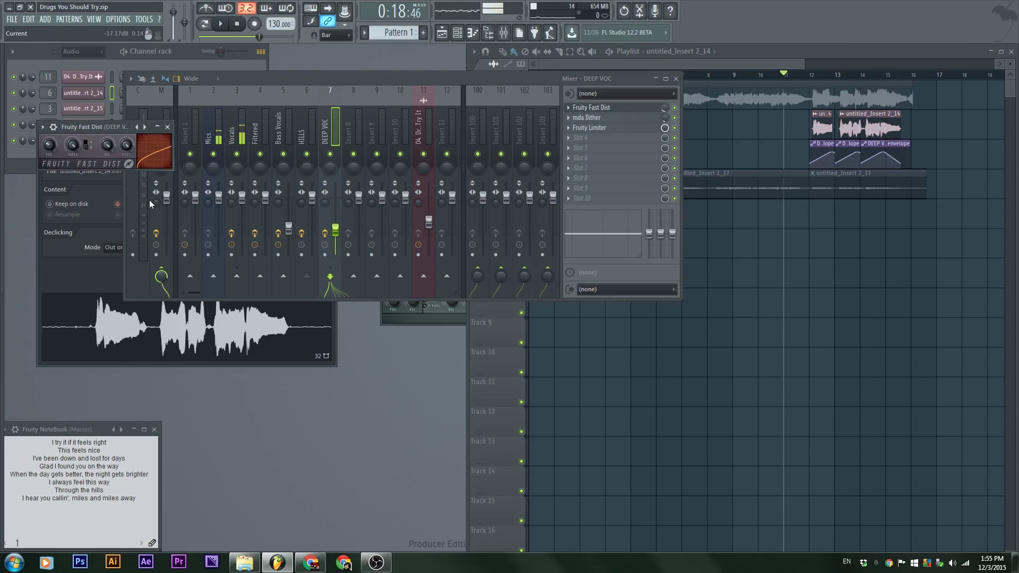
pyautogui.moveTo(119, 126); pyautogui.dragTo(412, 314)
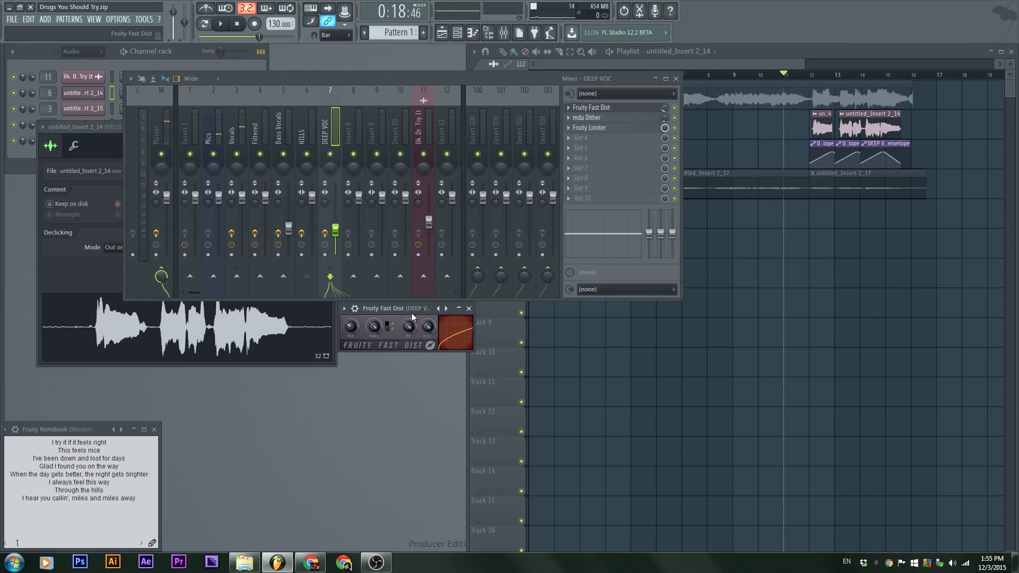
# Step: Bypass mda Dither on the DEEP VOC track and play the song from bar 12, and stop playback
pyautogui.click(674, 117)
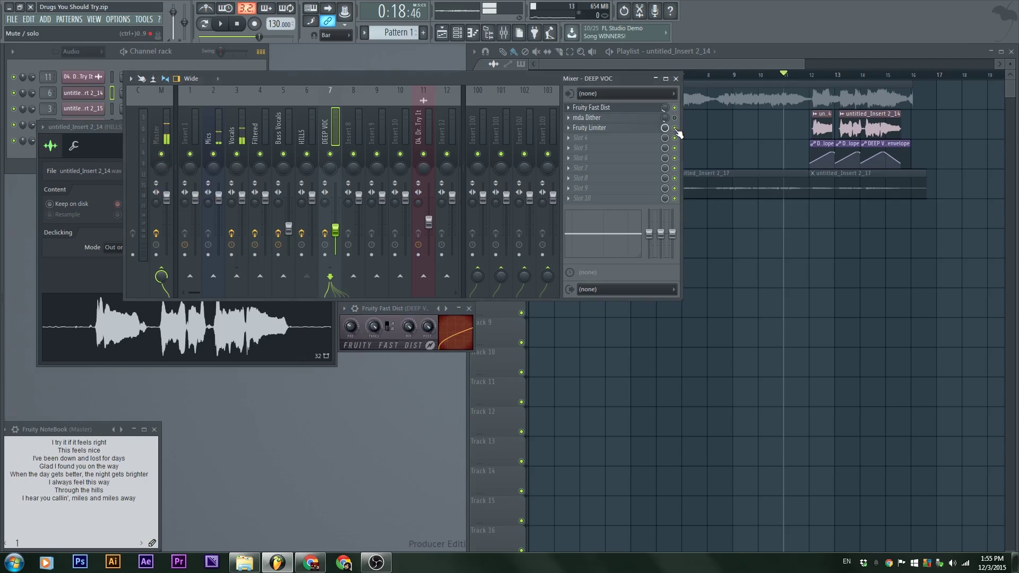
pyautogui.click(814, 79)
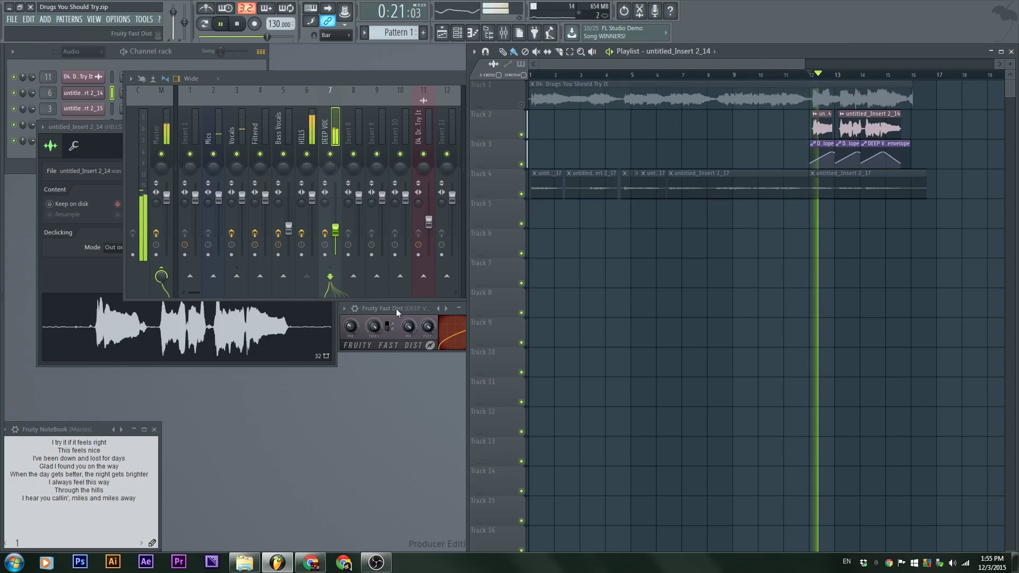
pyautogui.press('space')
# Step: Bring the mixer forward and show the send from the Vocals track to DEEP VOC
pyautogui.click(336, 118)
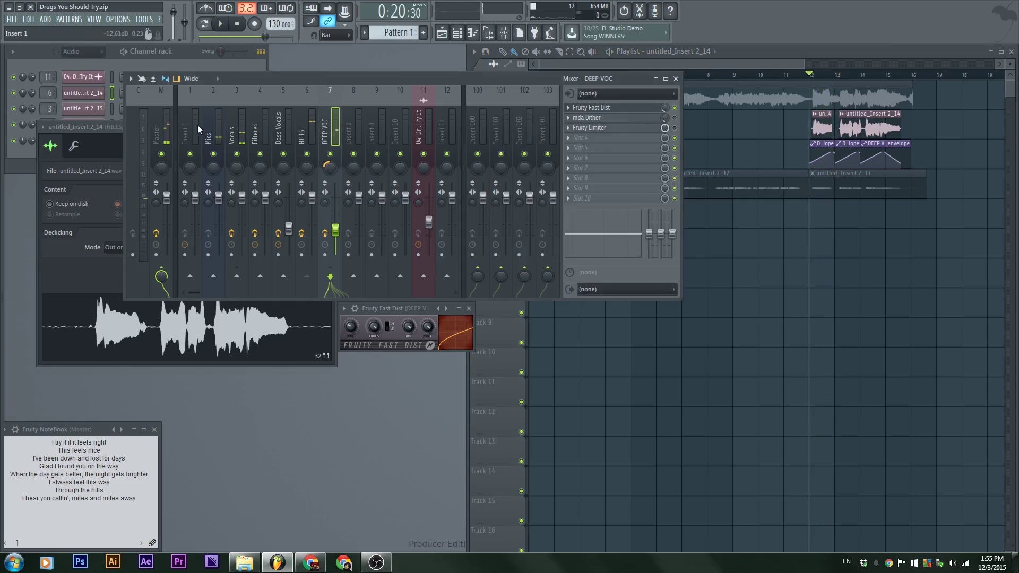
pyautogui.click(232, 124)
pyautogui.click(329, 275)
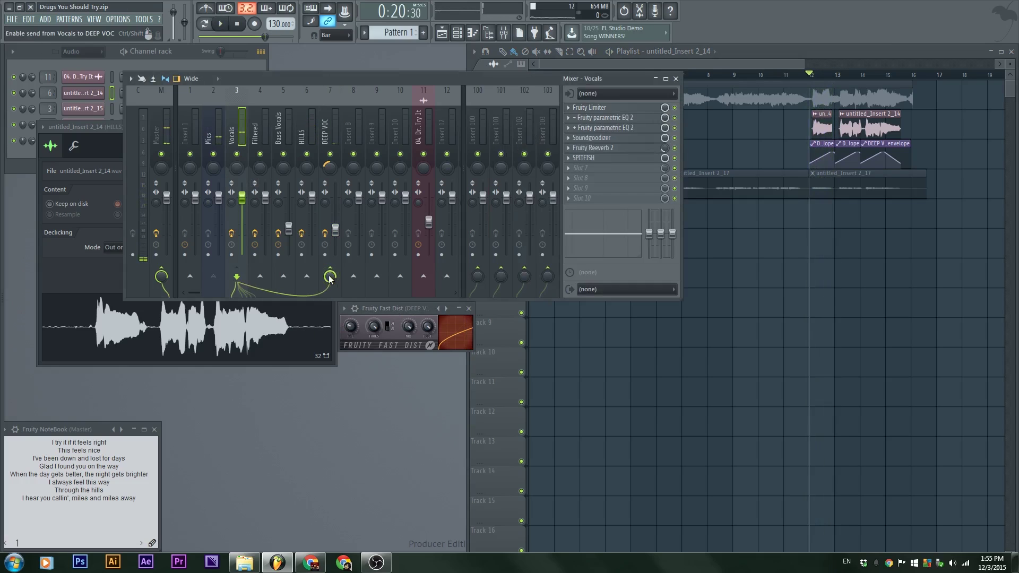
# Step: On the DEEP VOC track, raise the Fruity Fast Dist mix level to 100% and lower it again
pyautogui.click(331, 124)
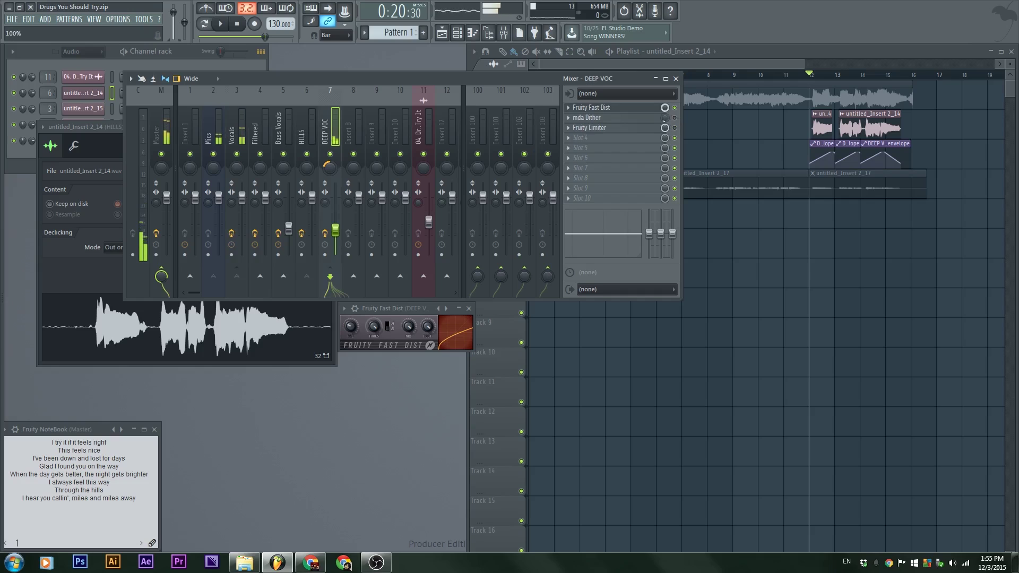
pyautogui.moveTo(664, 108); pyautogui.dragTo(664, 102)
pyautogui.moveTo(664, 107); pyautogui.dragTo(664, 116)
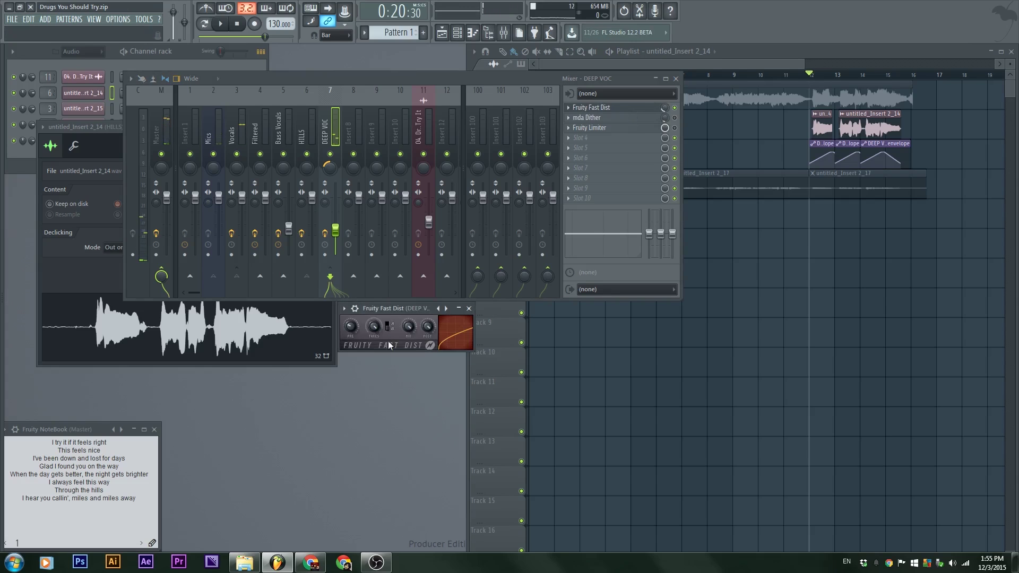
# Step: Show the Vocals track's effects and routing, and open the mda Dither settings of DEEP VOC below the mixer
pyautogui.click(238, 212)
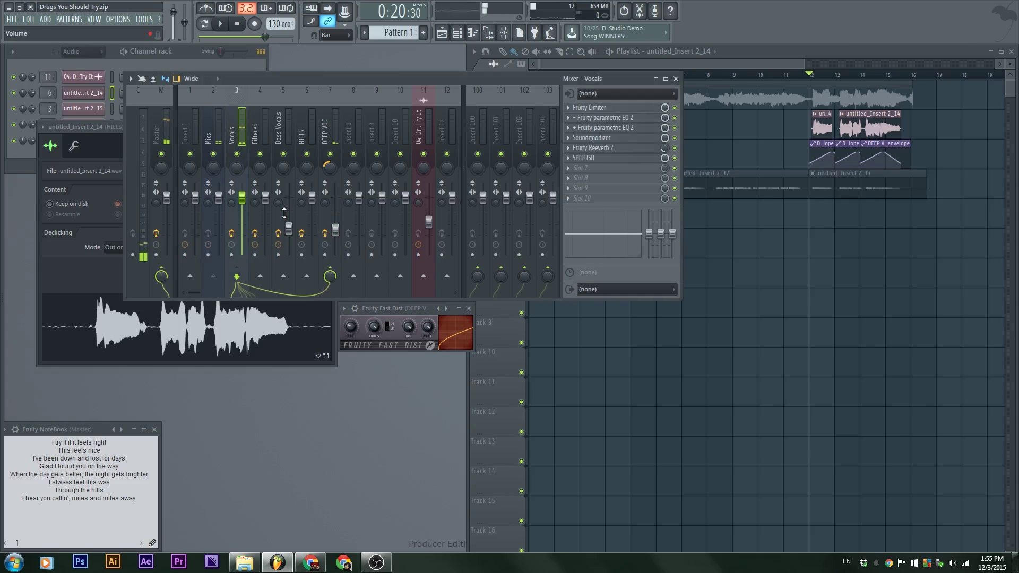
pyautogui.click(332, 266)
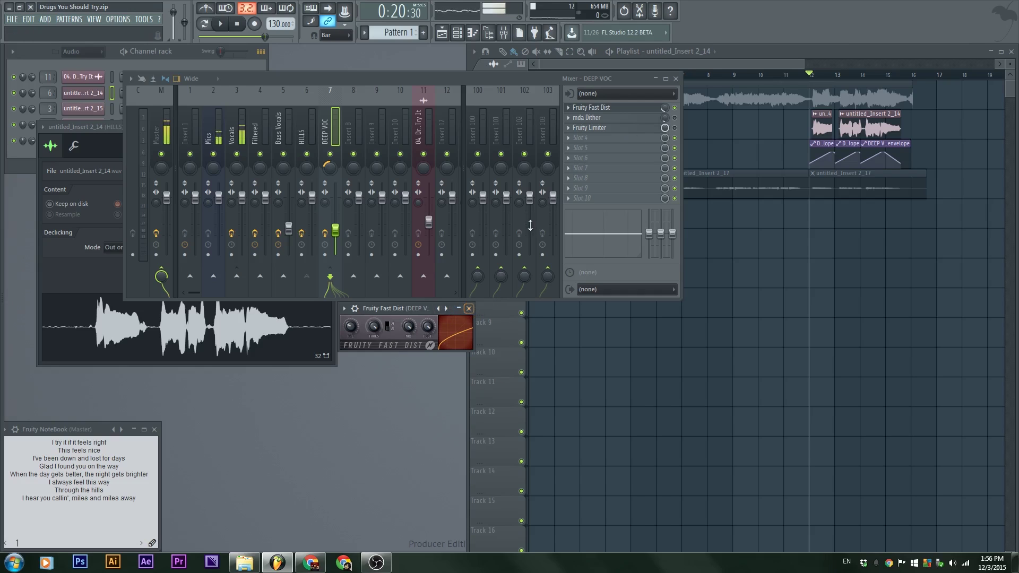
pyautogui.click(639, 117)
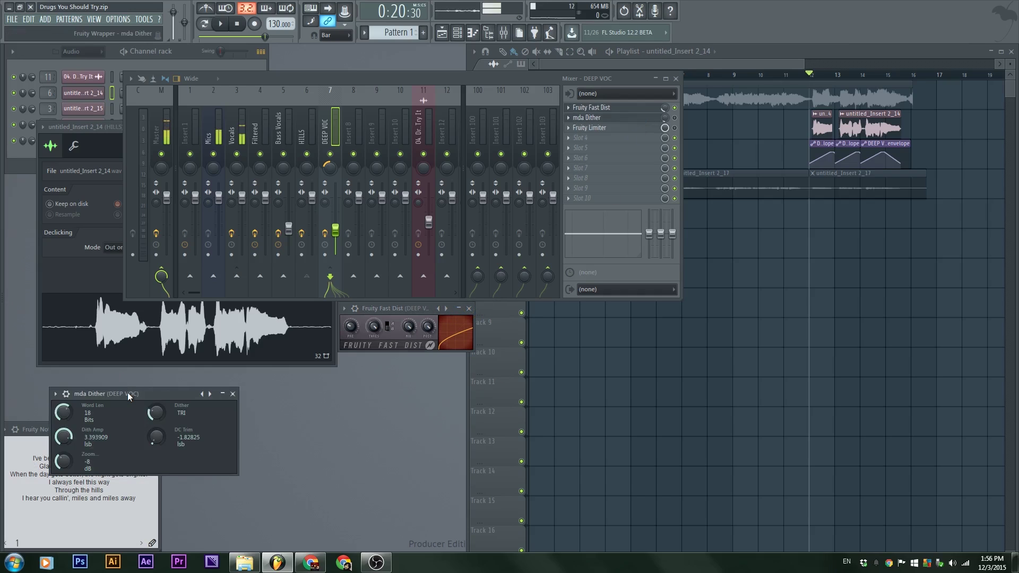
pyautogui.moveTo(129, 397); pyautogui.dragTo(553, 310)
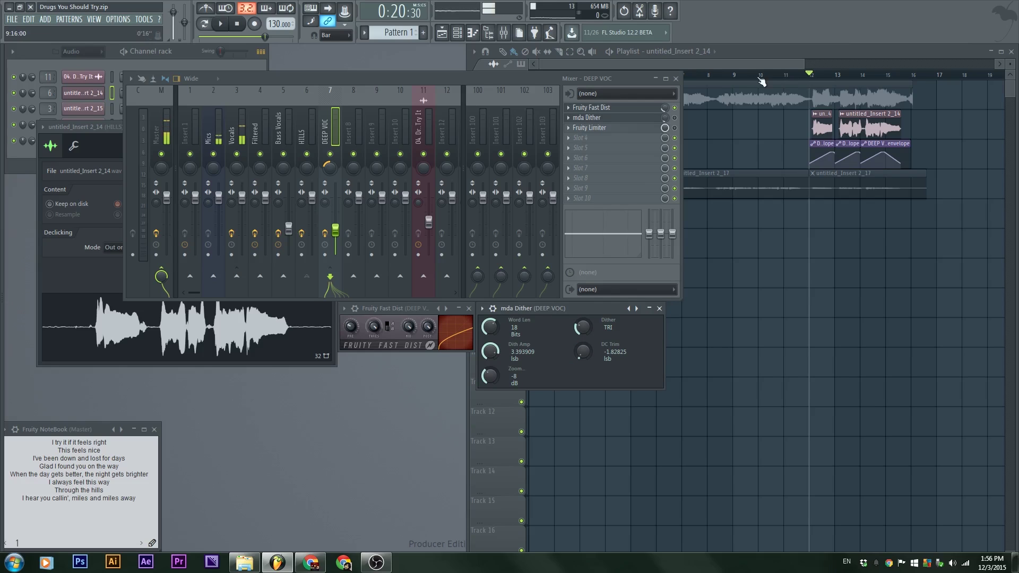
# Step: With Fruity Fast Dist and Fruity Limiter bypassed on DEEP VOC, try mda Dither at 100% mix and test its Dither type control
pyautogui.click(675, 108)
pyautogui.click(674, 128)
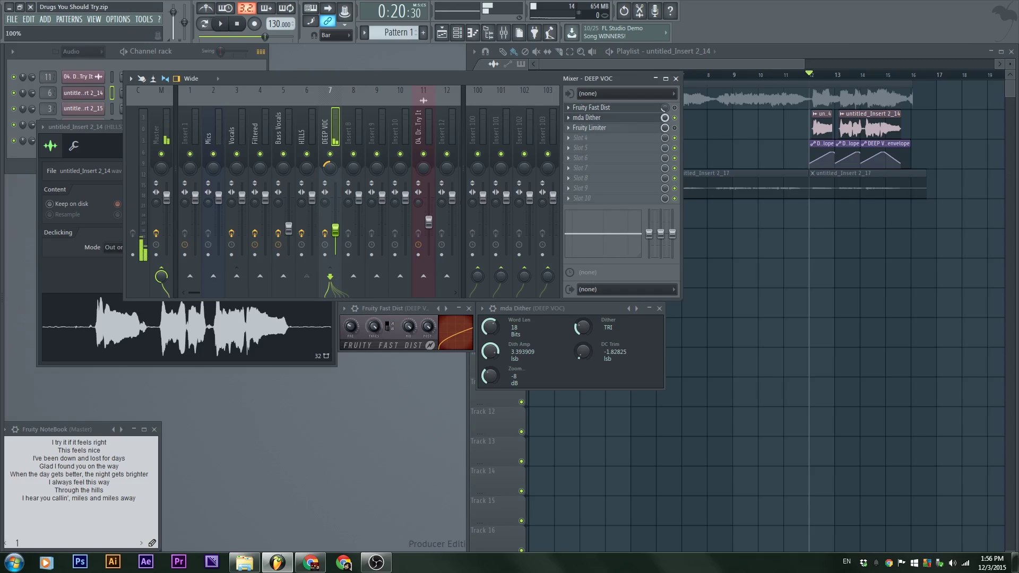
pyautogui.moveTo(666, 117); pyautogui.dragTo(666, 117)
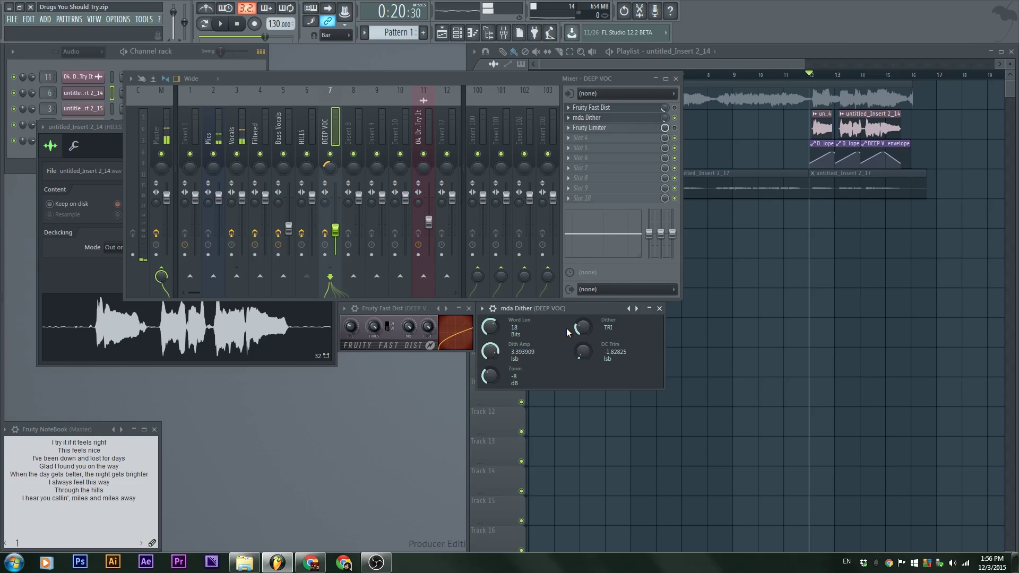
pyautogui.moveTo(582, 328); pyautogui.dragTo(583, 321)
pyautogui.moveTo(582, 326); pyautogui.dragTo(582, 324)
# Step: Open the Fruity Limiter of DEEP VOC and try a higher noise gate threshold
pyautogui.click(625, 130)
pyautogui.moveTo(208, 142); pyautogui.dragTo(336, 321)
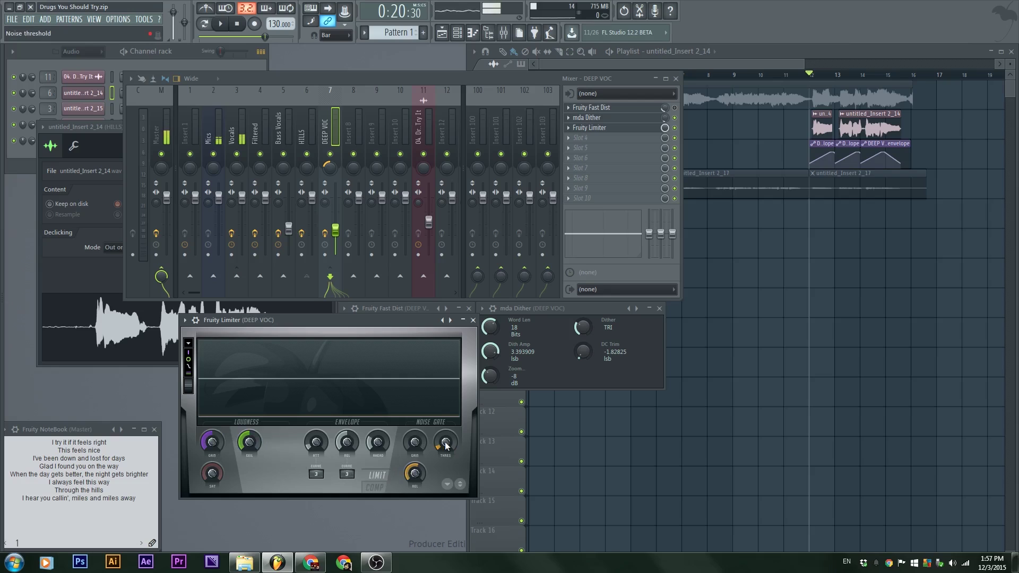
pyautogui.moveTo(446, 445)
pyautogui.mouseDown()
pyautogui.moveTo(446, 464)
pyautogui.moveTo(446, 430)
pyautogui.mouseUp()
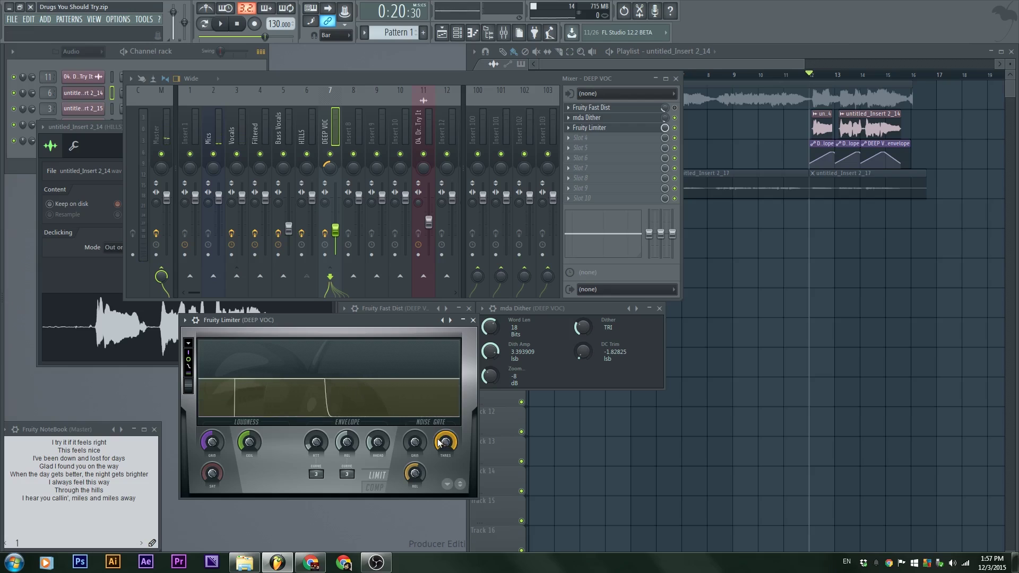
pyautogui.click(460, 484)
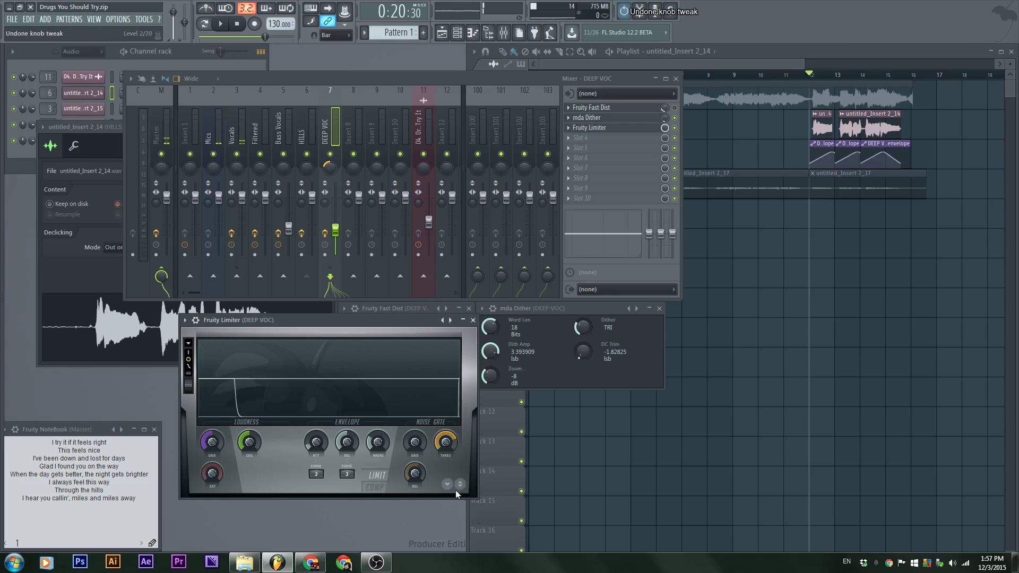
# Step: Play the song from bar 12 through the Fruity Limiter, undo the last knob tweak, and pause the limiter's graph
pyautogui.press('space')
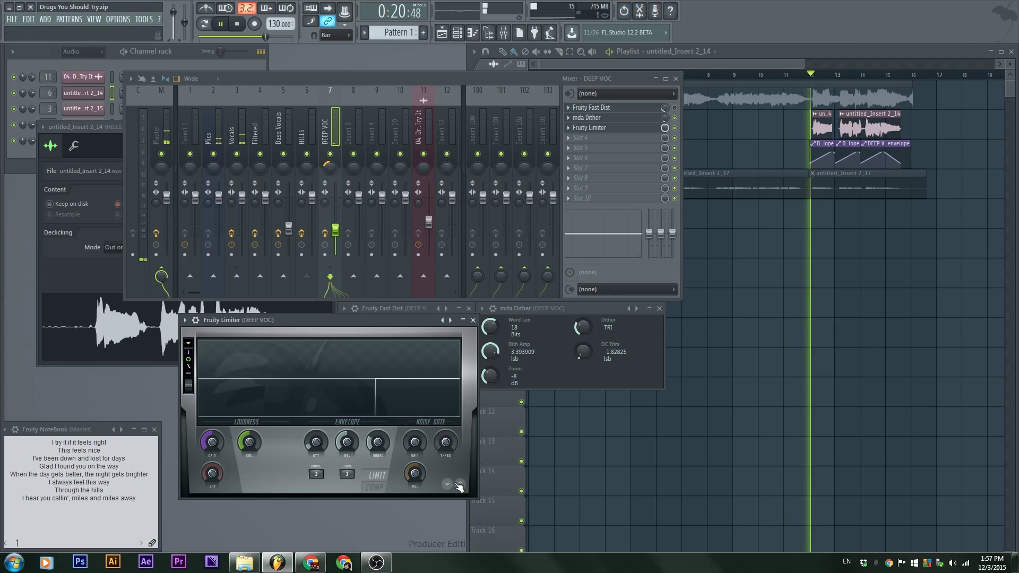
pyautogui.press('space')
pyautogui.hotkey('ctrl', 'z')
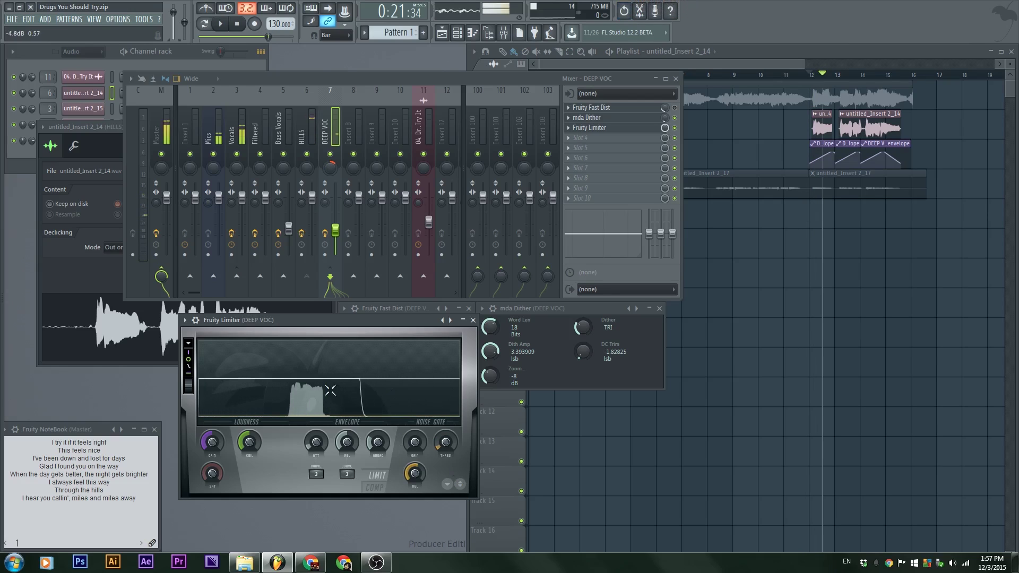
pyautogui.click(248, 385)
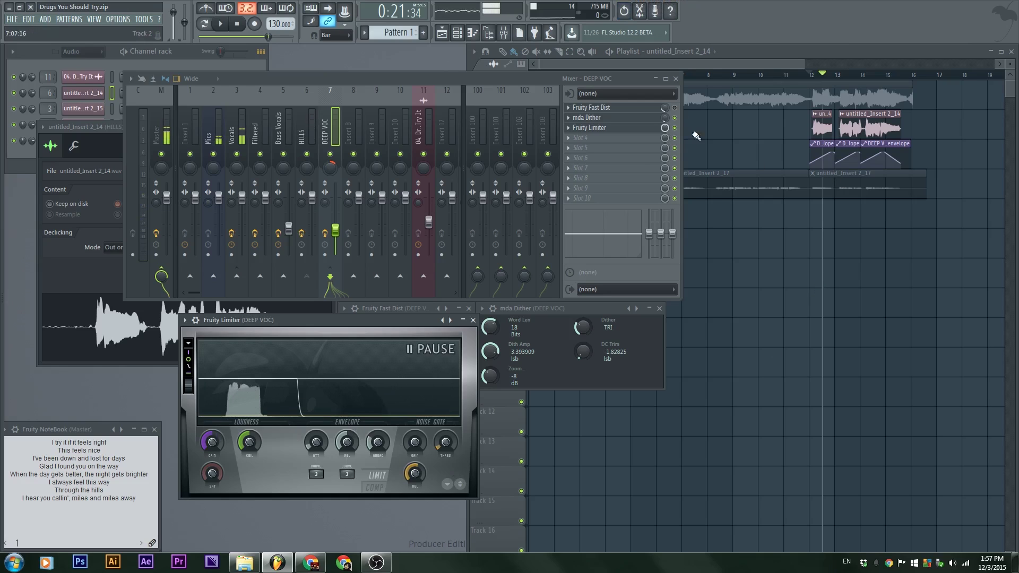
# Step: Select the DEEP VOC panning envelope in the playlist and examine its three clips from bar 12 up close
pyautogui.click(764, 319)
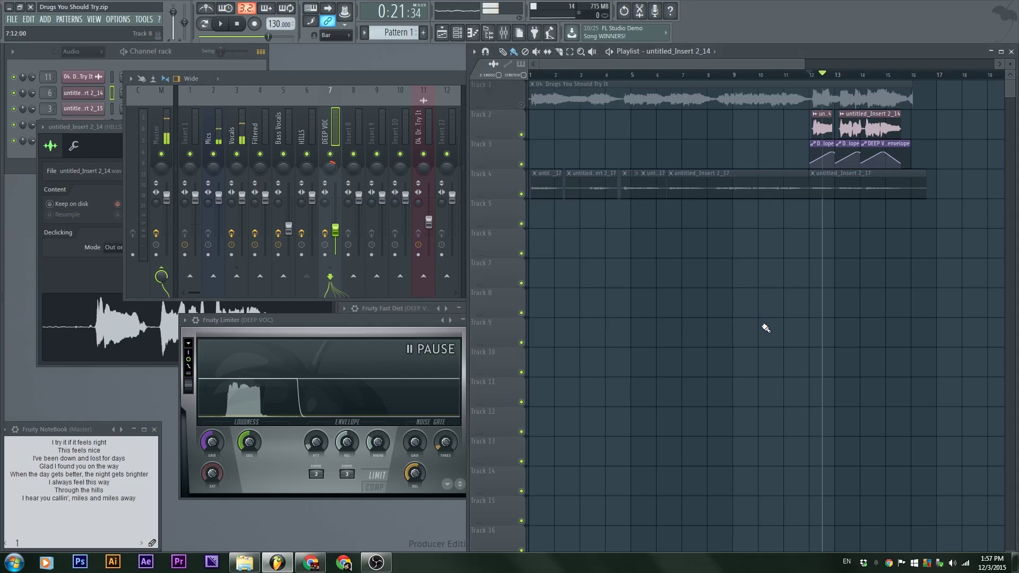
pyautogui.click(346, 112)
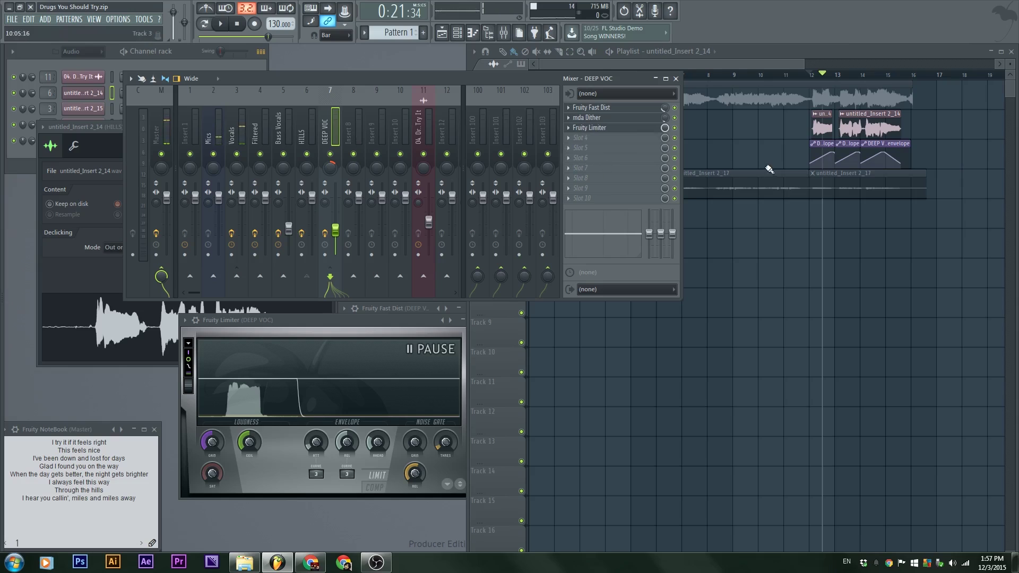
pyautogui.click(821, 145)
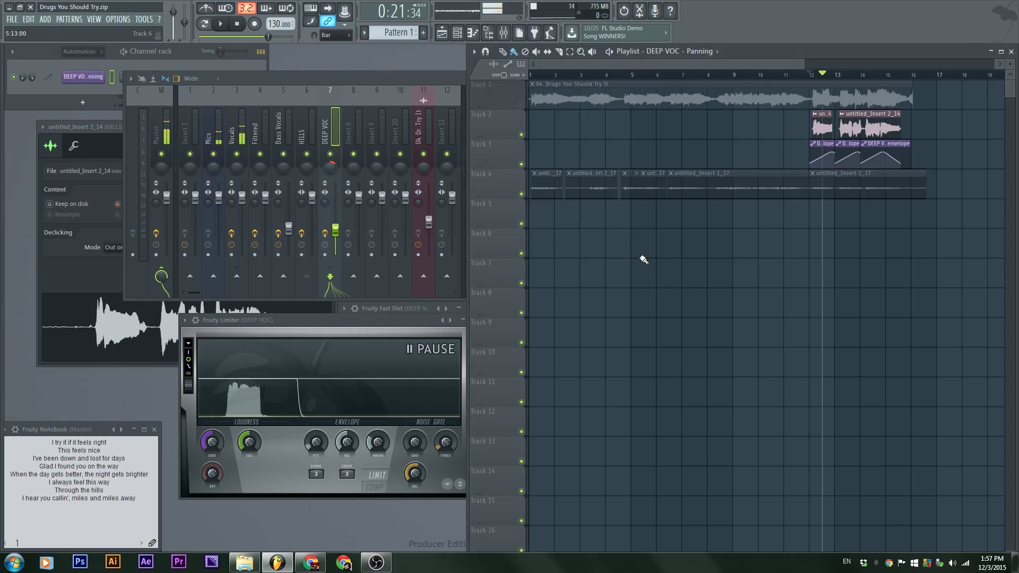
pyautogui.scroll(5, 841, 259)
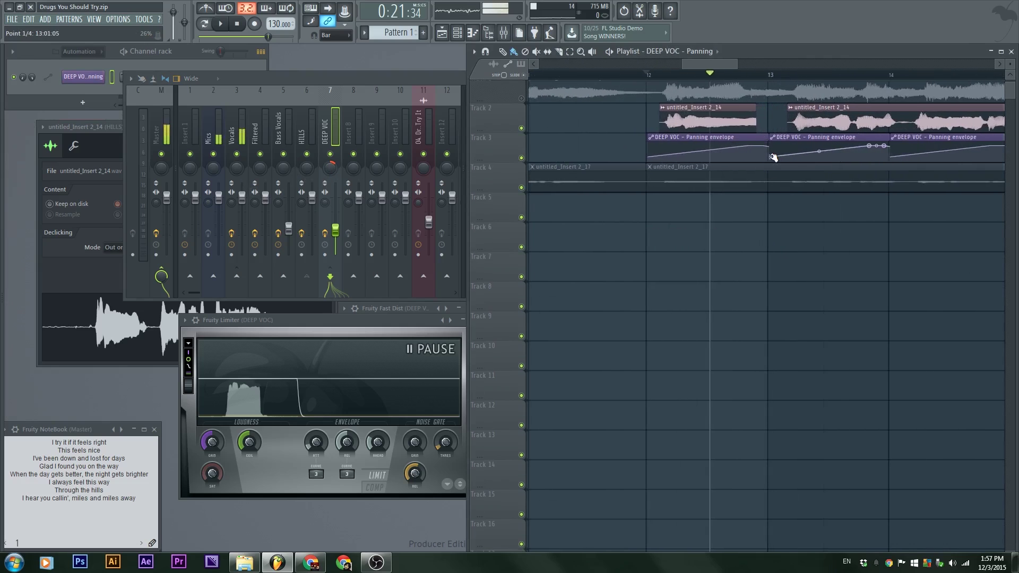
pyautogui.scroll(2, 709, 229)
pyautogui.scroll(-1, 710, 229)
pyautogui.scroll(3, 699, 391)
pyautogui.scroll(-2, 698, 278)
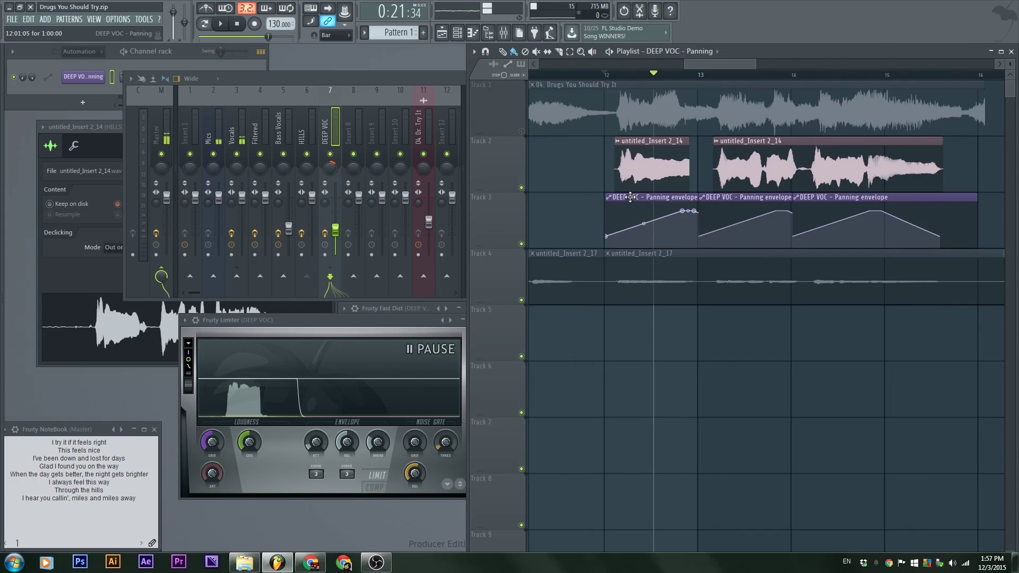
# Step: Set the song position to bar 12 and show the option for creating an automation clip from DEEP VOC's panning control
pyautogui.click(607, 75)
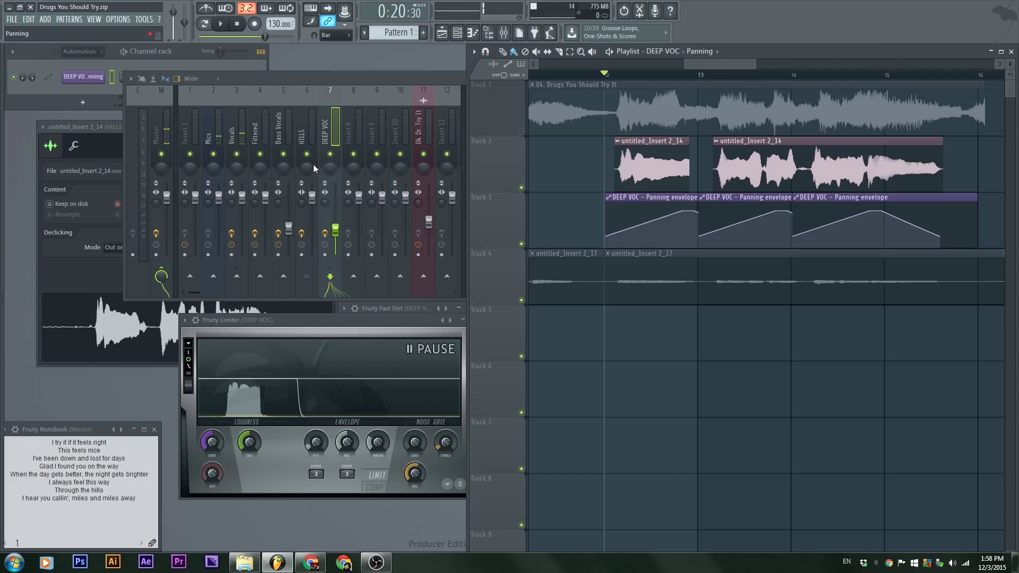
pyautogui.rightClick(331, 166)
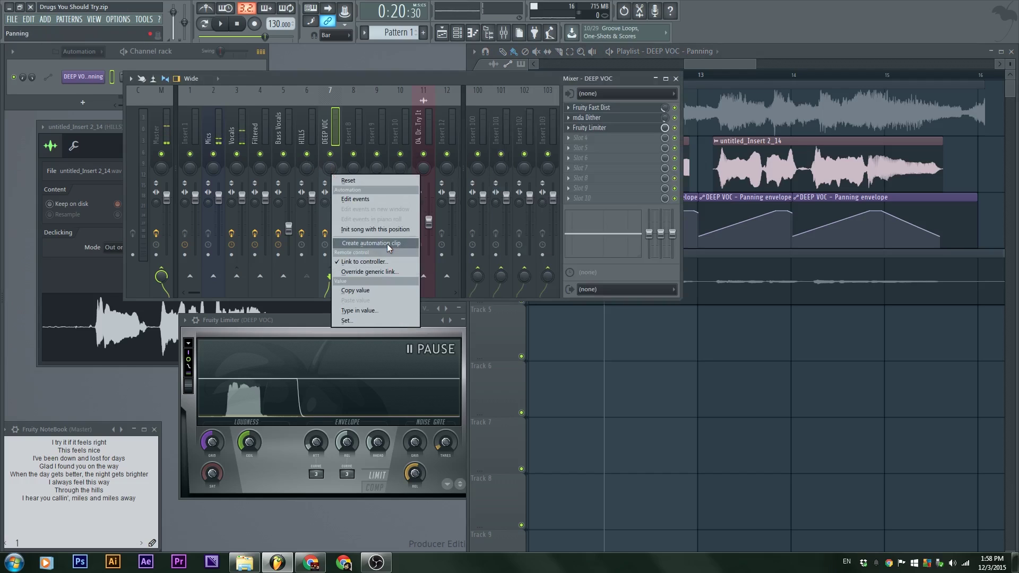
pyautogui.click(887, 386)
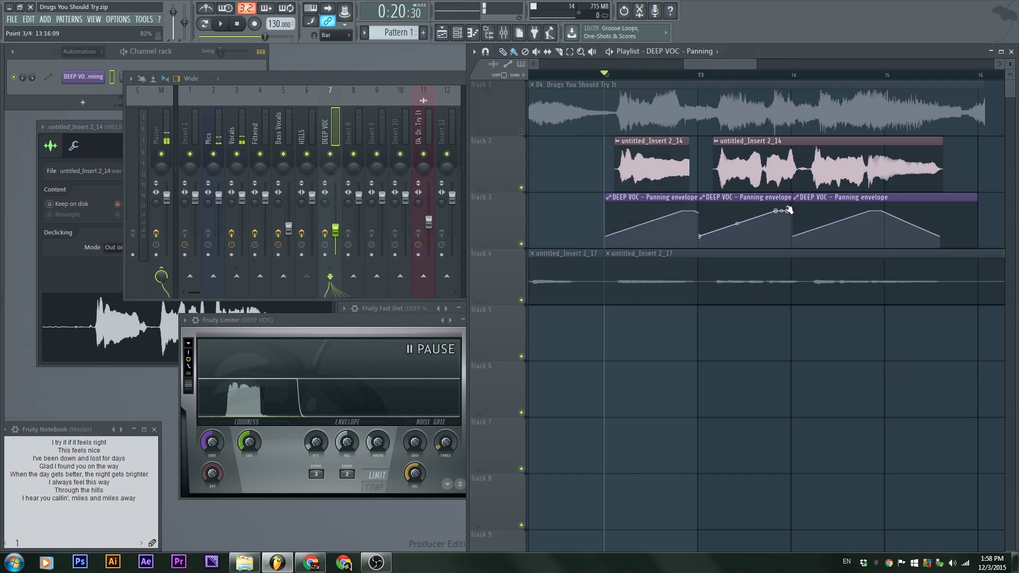
# Step: Try adding a point to the DEEP VOC panning envelope in the clip starting at bar 14, and undo it
pyautogui.moveTo(836, 241); pyautogui.dragTo(830, 231)
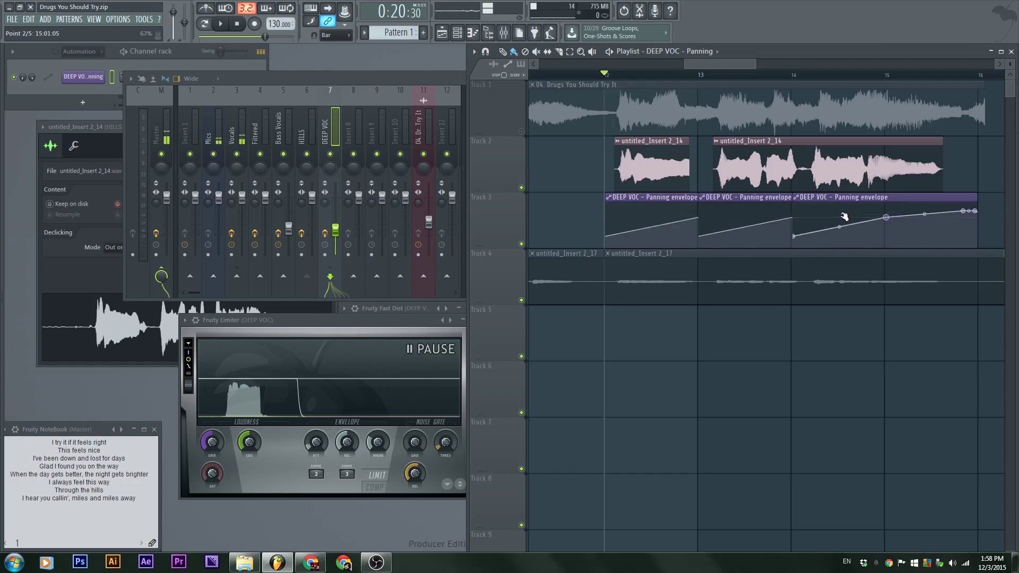
pyautogui.hotkey('ctrl', 'z')
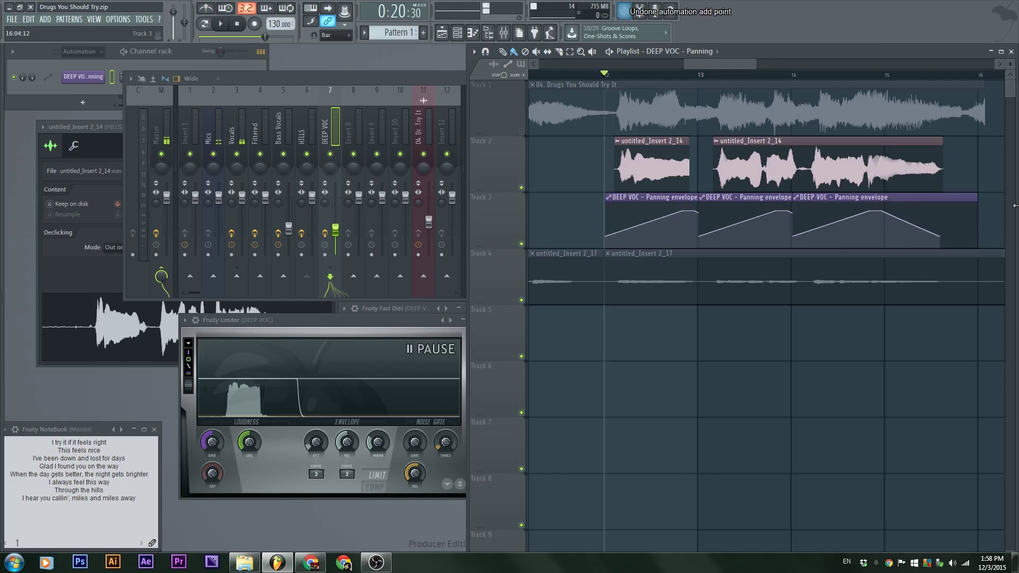
# Step: Show the curve mode options for a point in the first DEEP VOC panning envelope clip, and play the song from bar 12
pyautogui.rightClick(684, 212)
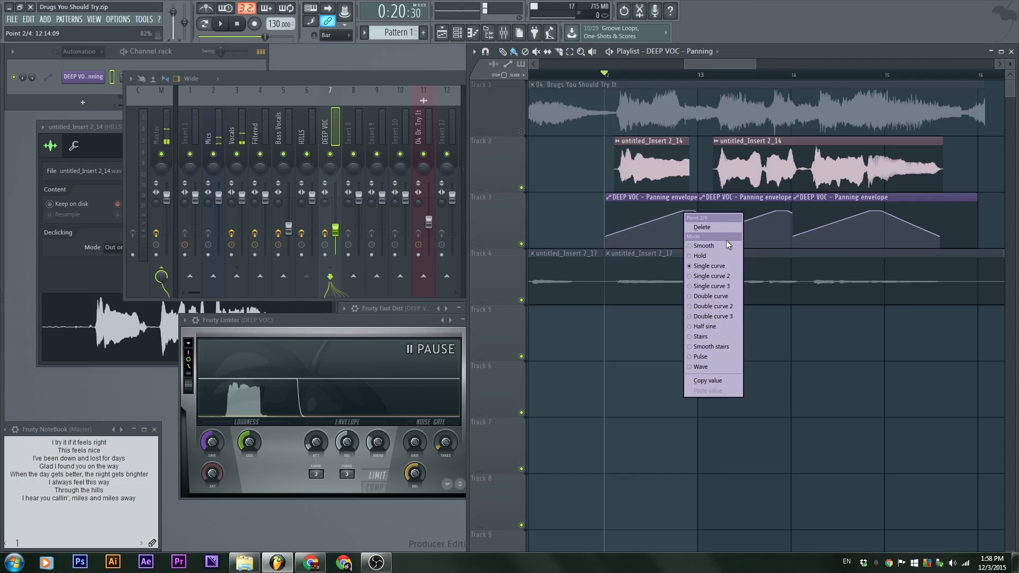
pyautogui.click(912, 368)
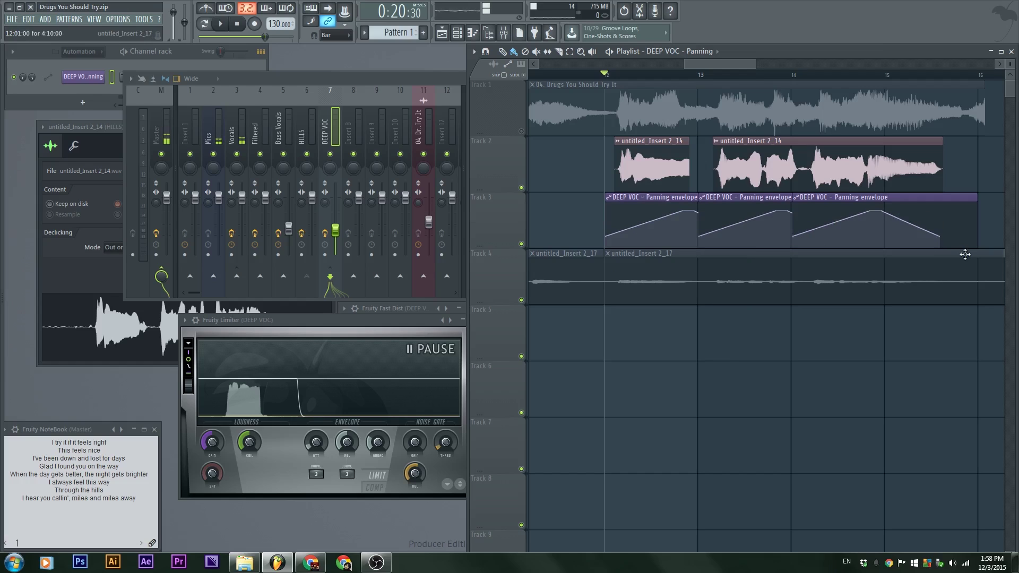
pyautogui.press('space')
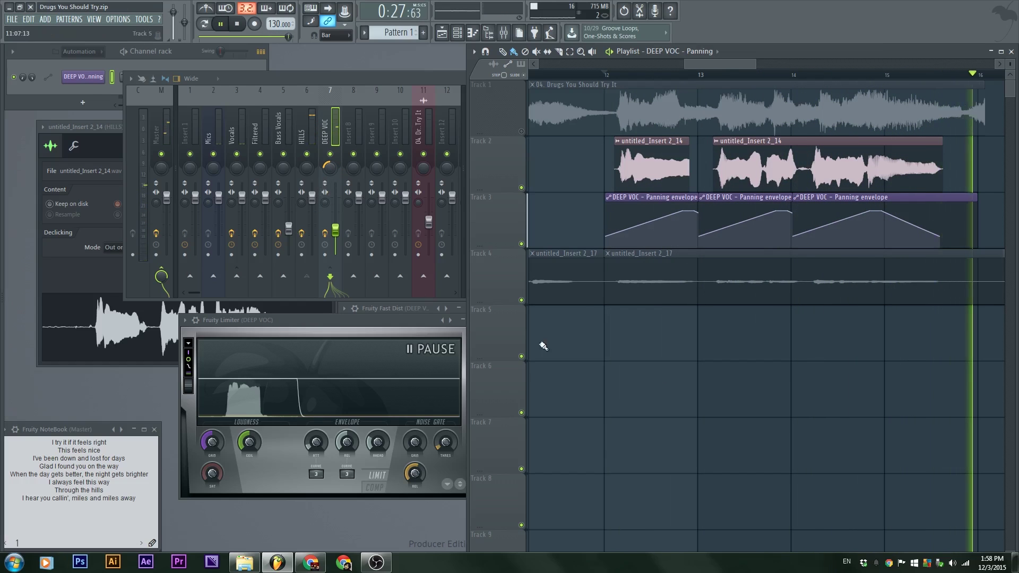
pyautogui.press('space')
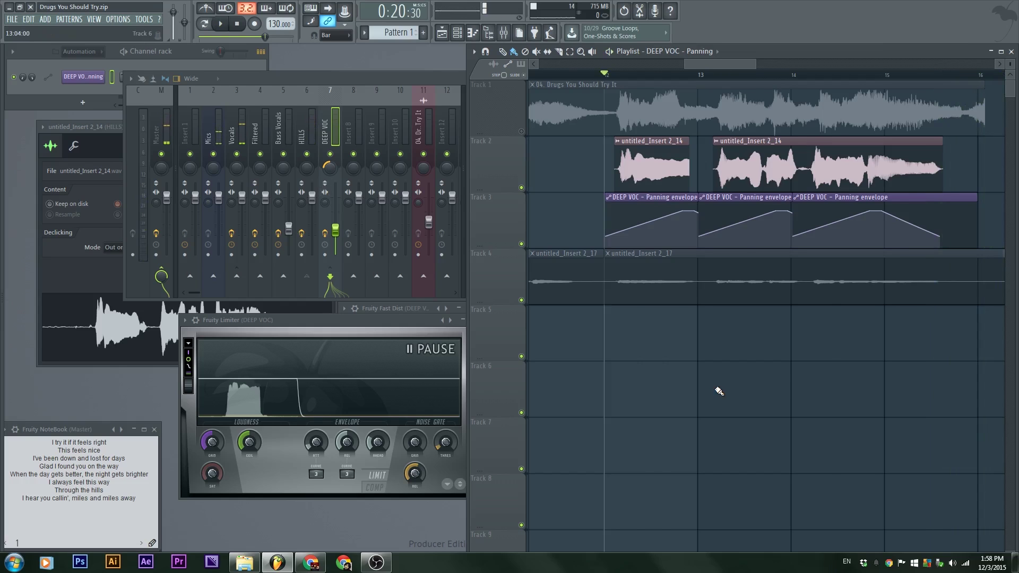
# Step: Examine the full arrangement in the playlist, from the opening bars to the DEEP VOC clips and their panning envelopes
pyautogui.scroll(-5, 719, 391)
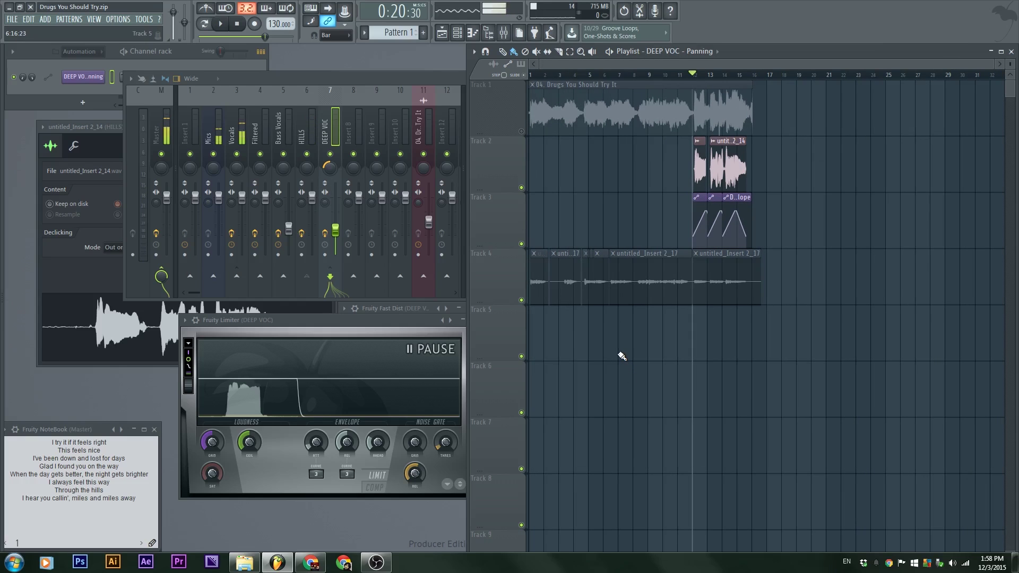
pyautogui.scroll(-2, 551, 297)
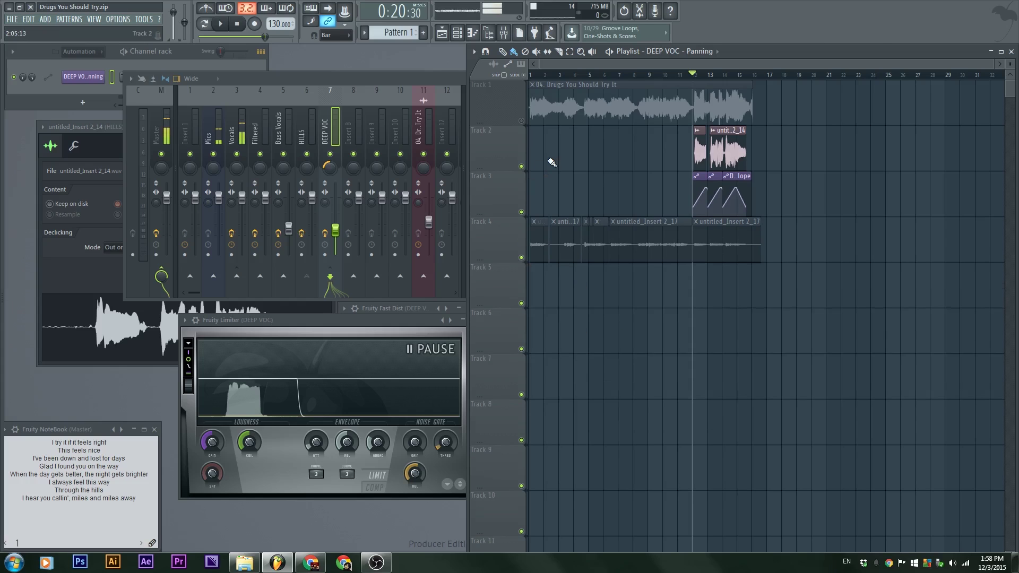
pyautogui.scroll(4, 574, 177)
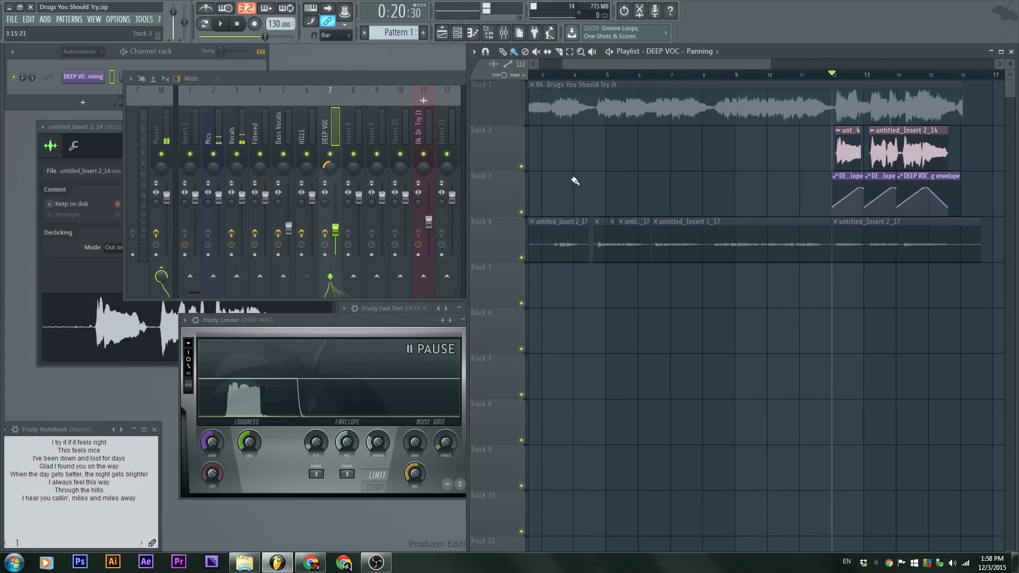
pyautogui.scroll(-2, 814, 289)
pyautogui.scroll(2, 662, 124)
pyautogui.scroll(-2, 662, 124)
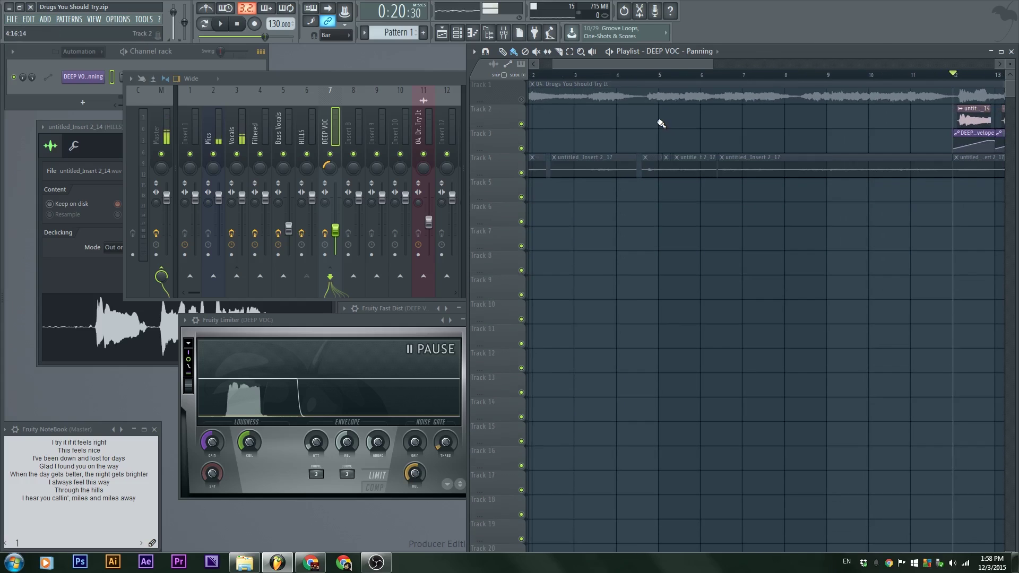
pyautogui.scroll(-3, 660, 120)
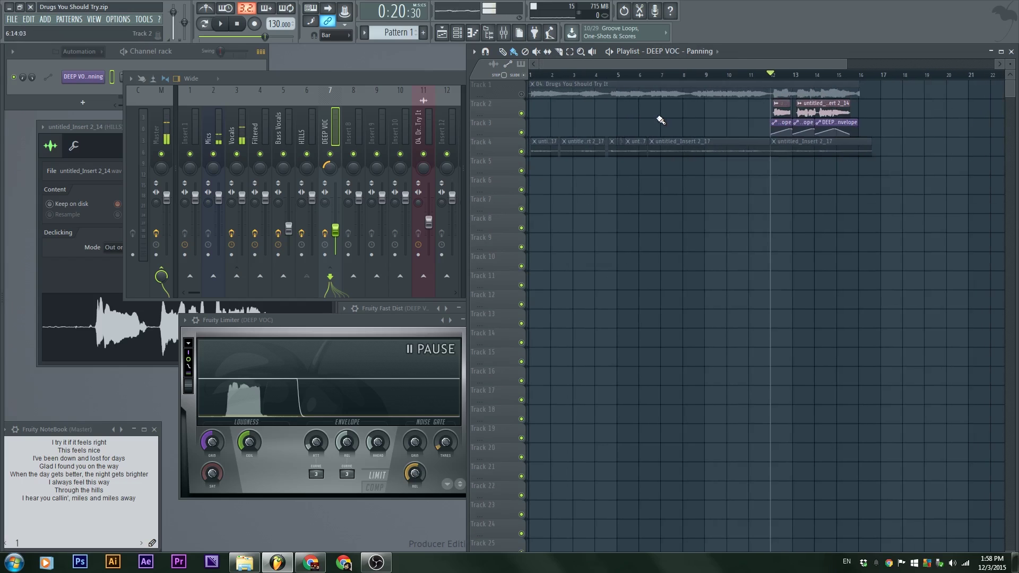
pyautogui.scroll(2, 661, 121)
pyautogui.scroll(3, 662, 119)
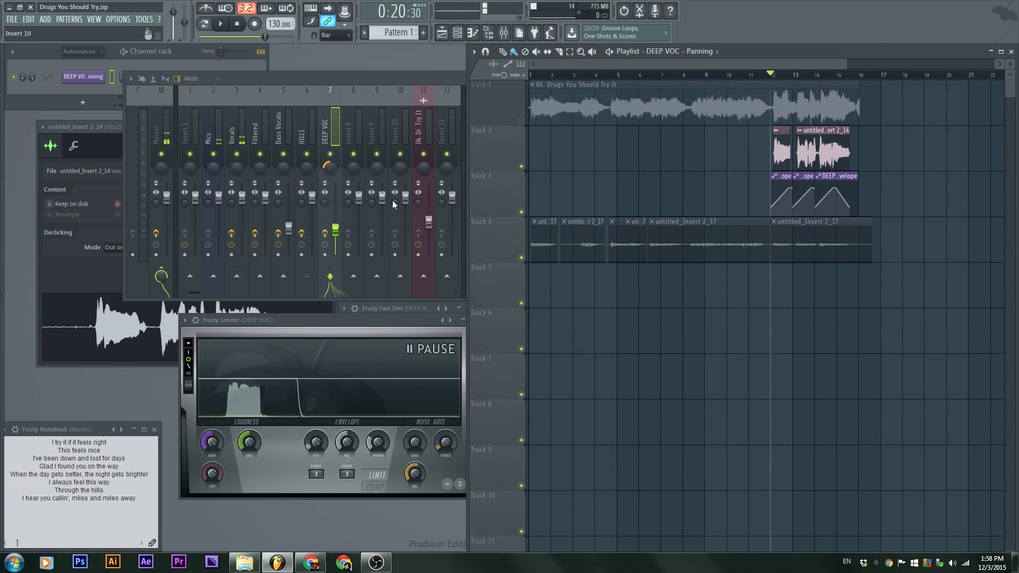
# Step: Bring the mixer forward and select the Filtered track to view its effect chain
pyautogui.click(325, 124)
pyautogui.click(255, 109)
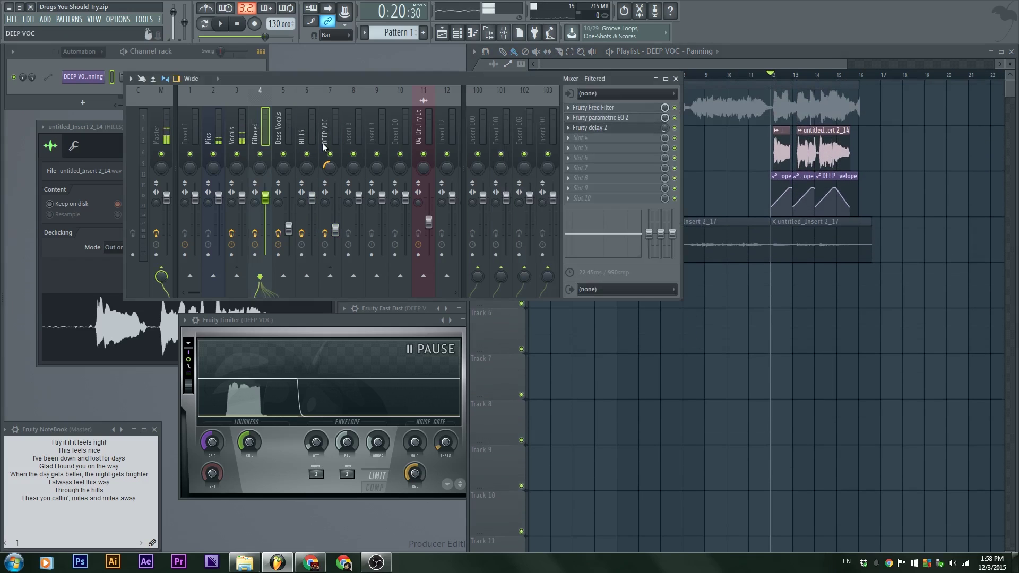